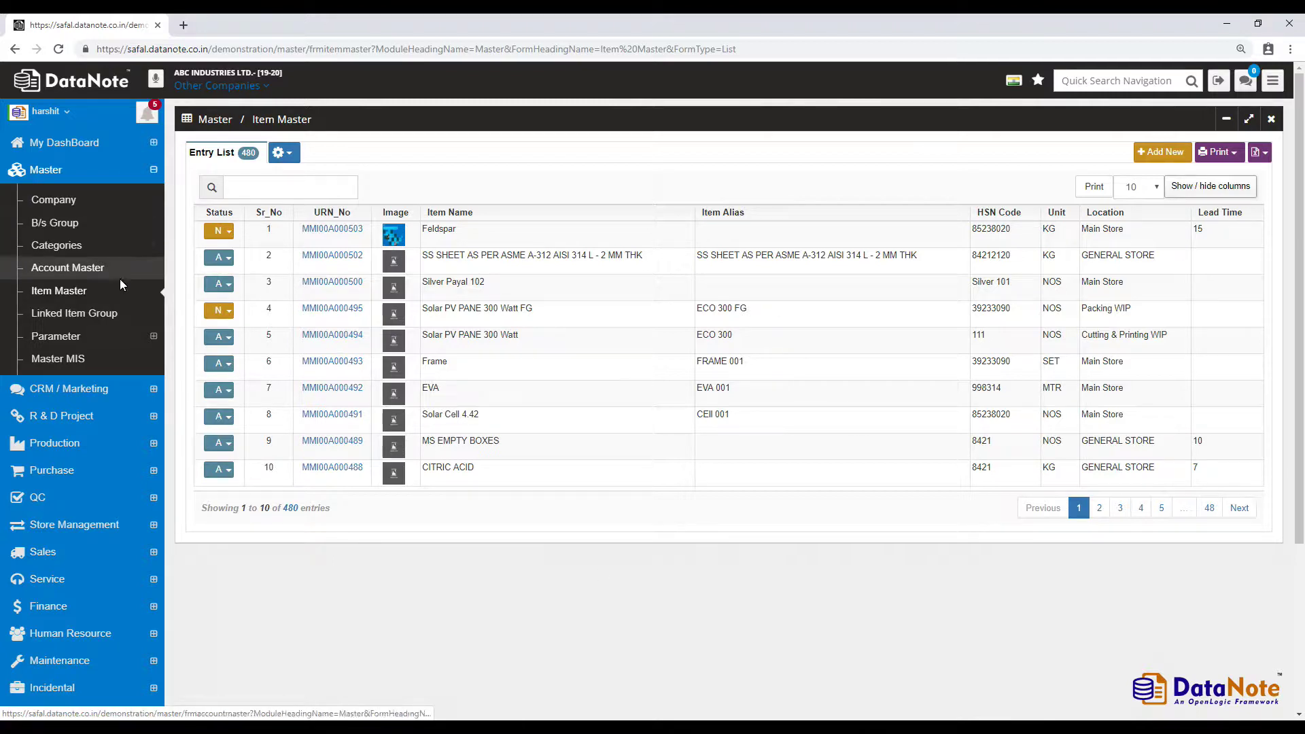
Step: Start a new linked item group named Drinks with the short name DRK
{"action": "left_click", "coordinate": [123, 315]}
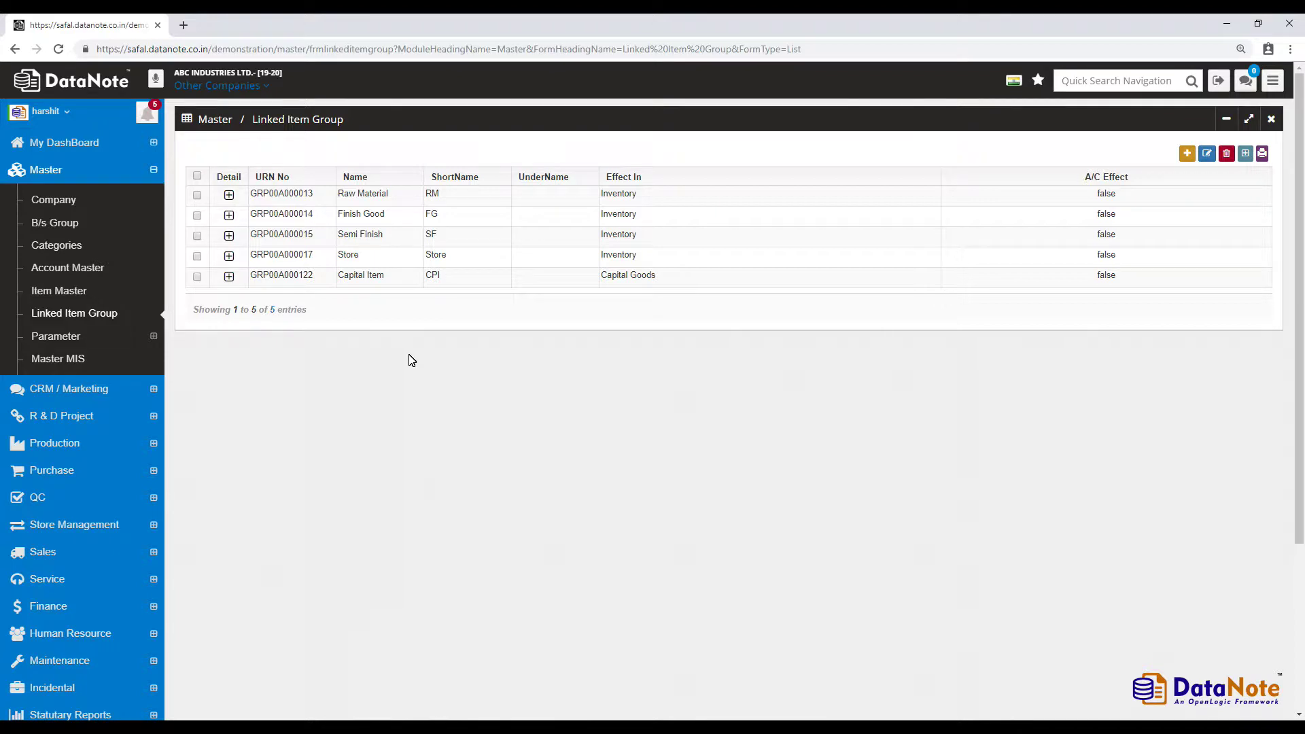
{"action": "left_click", "coordinate": [1187, 154]}
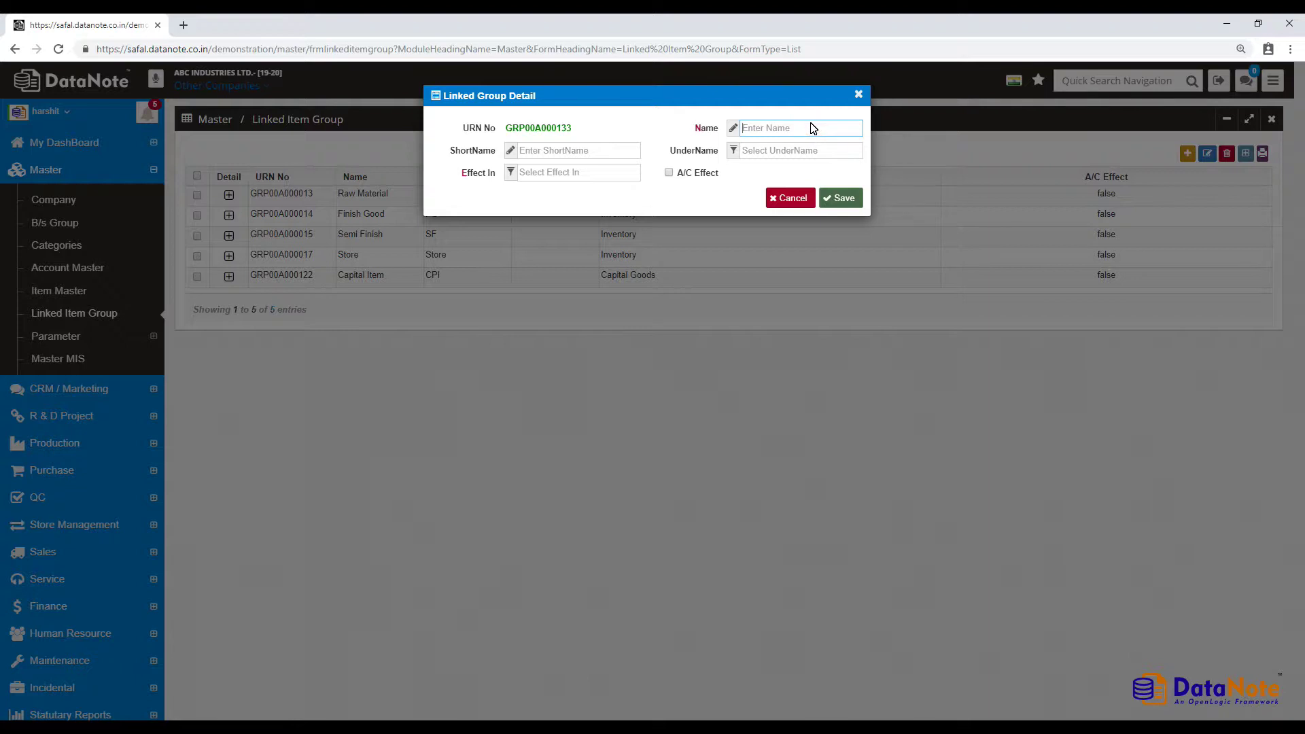
{"action": "type", "text": "Drinks"}
{"action": "key", "text": "Tab"}
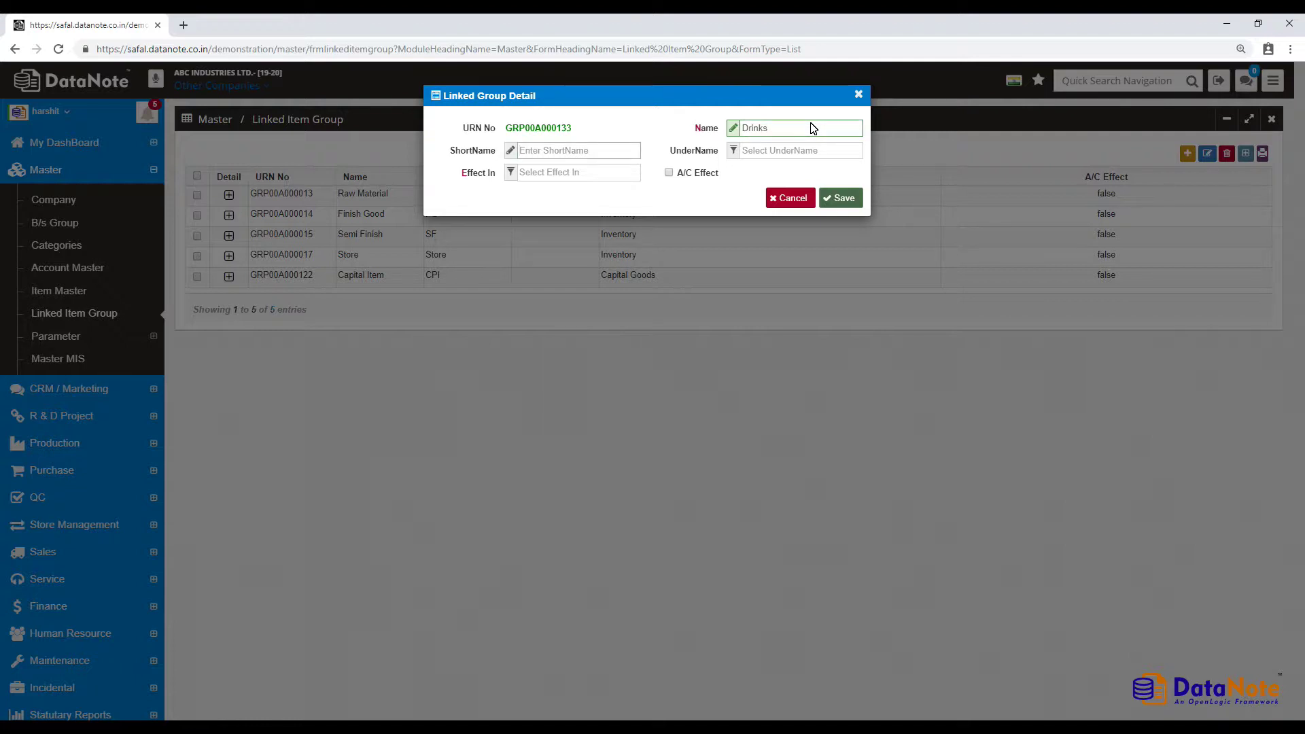
{"action": "type", "text": "DRK"}
{"action": "key", "text": "Tab"}
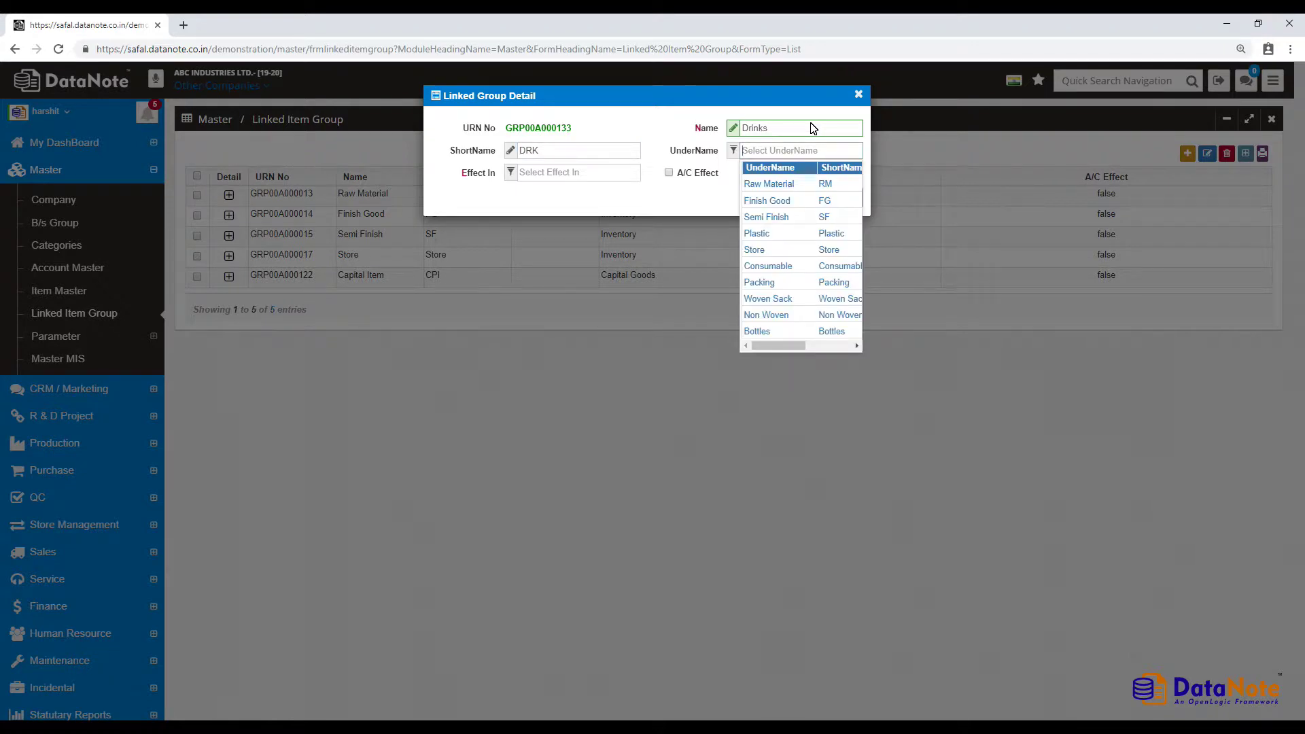
Step: Place the Drinks group under Finish Good with its effect in Inventory, leave A/C Effect off, and save it
{"action": "type", "text": "fin"}
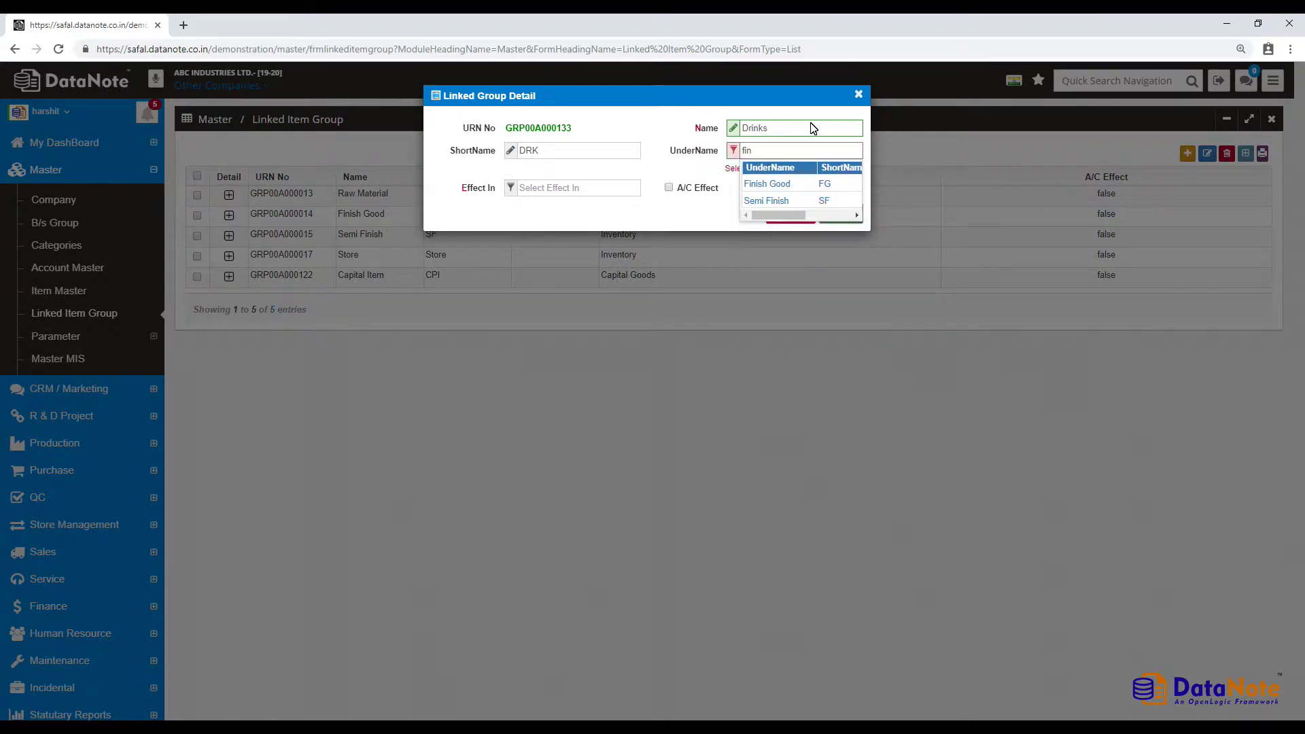
{"action": "key", "text": "Down"}
{"action": "key", "text": "Return"}
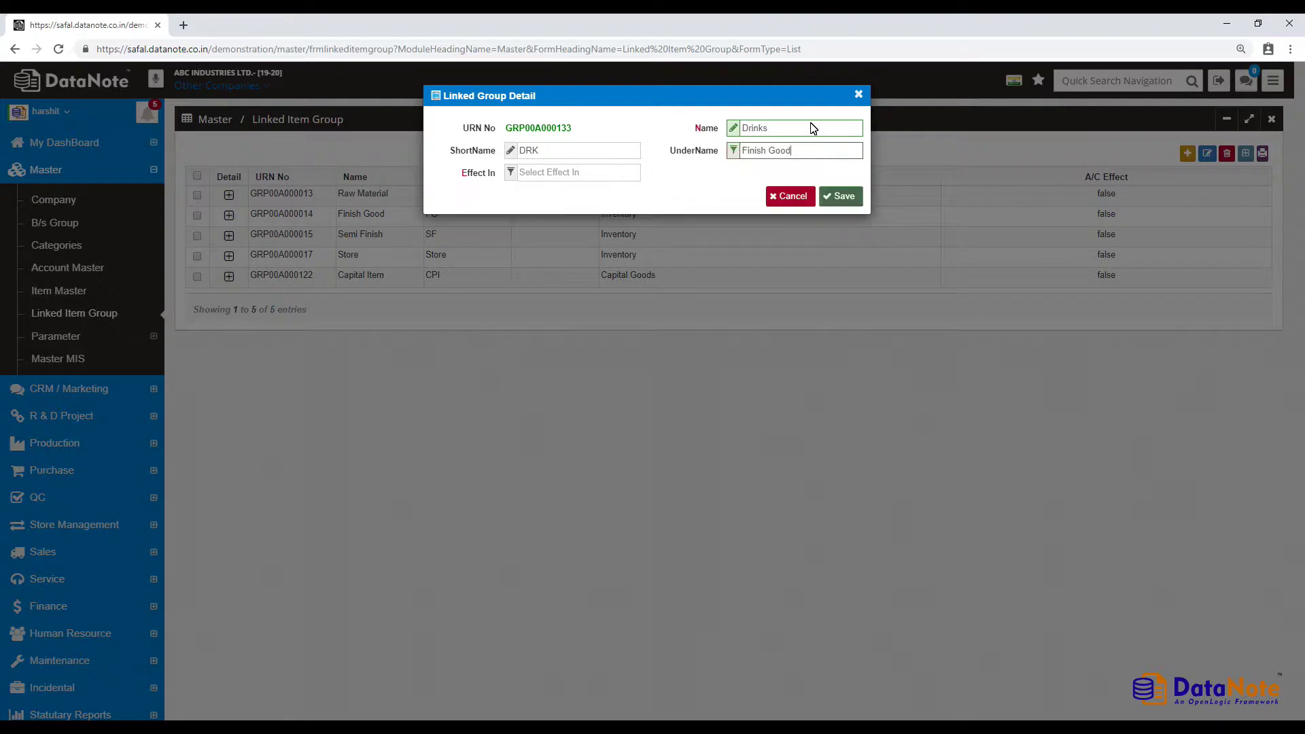
{"action": "key", "text": "Tab"}
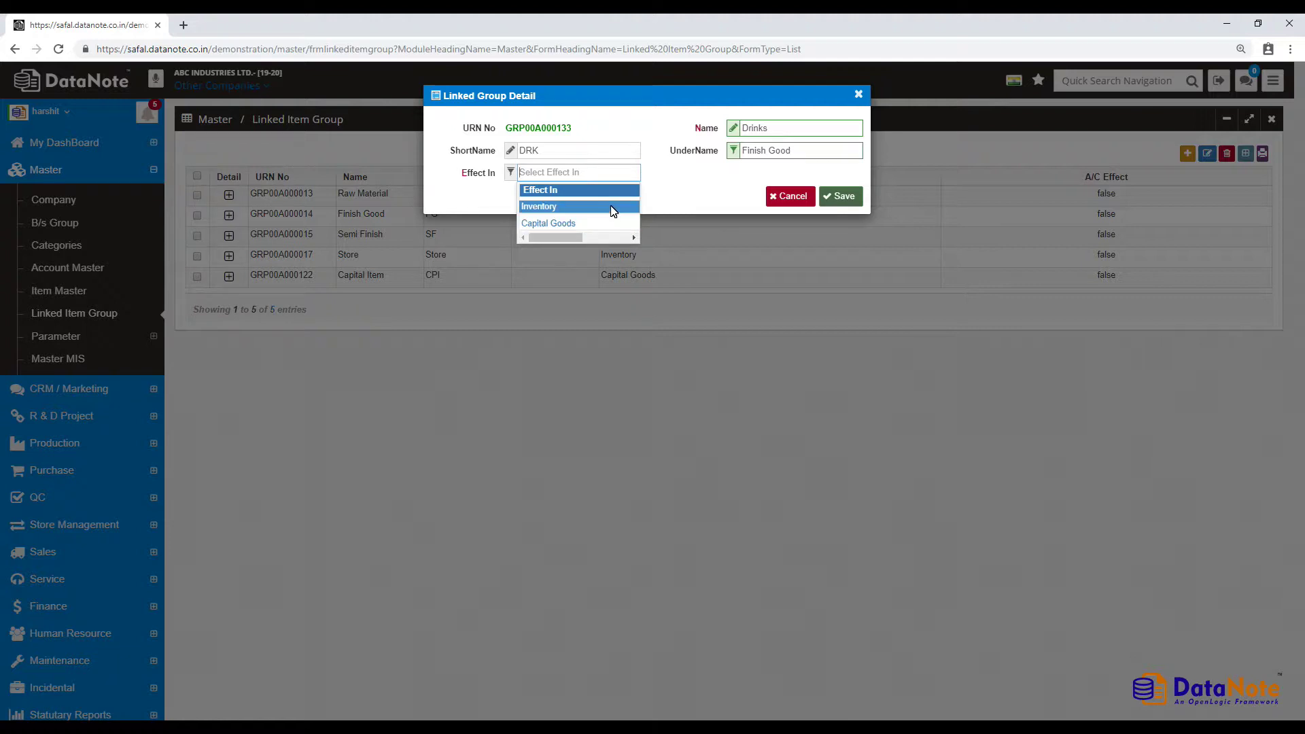
{"action": "left_click", "coordinate": [611, 206]}
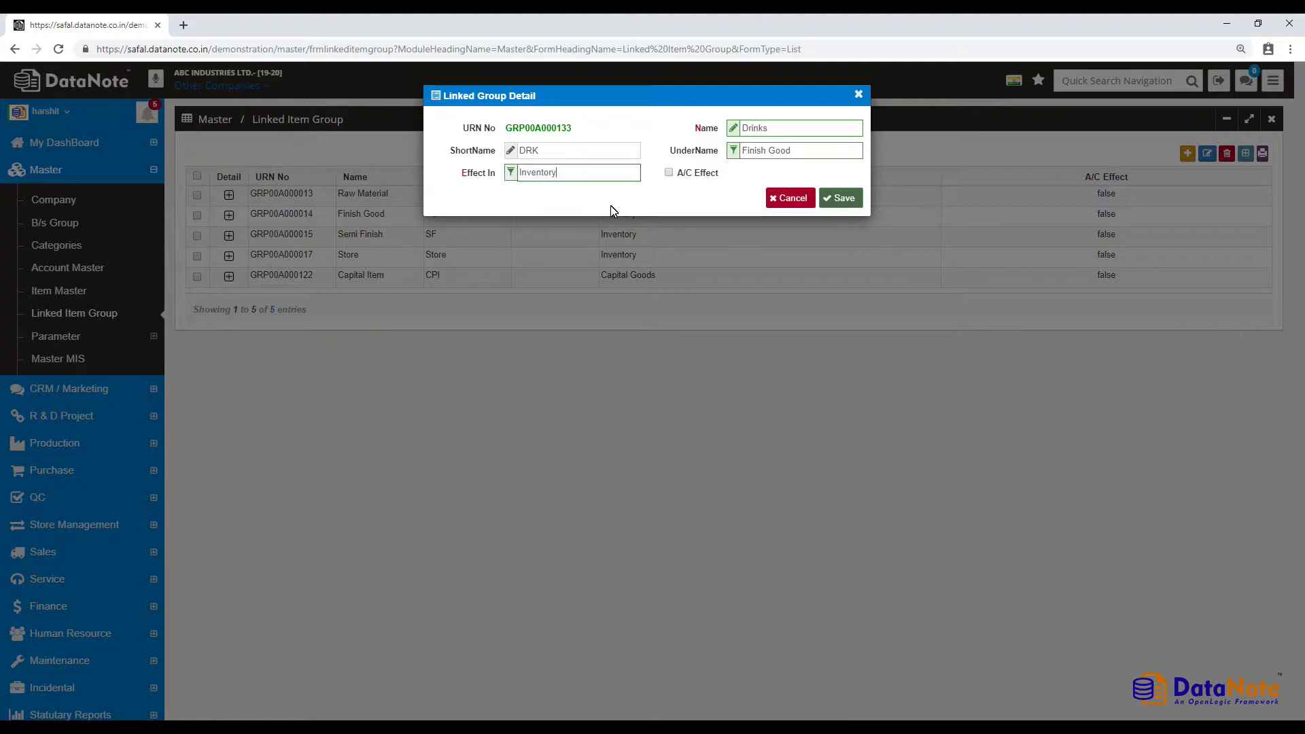
{"action": "left_click", "coordinate": [669, 175]}
{"action": "left_click", "coordinate": [670, 177]}
{"action": "left_click", "coordinate": [836, 206]}
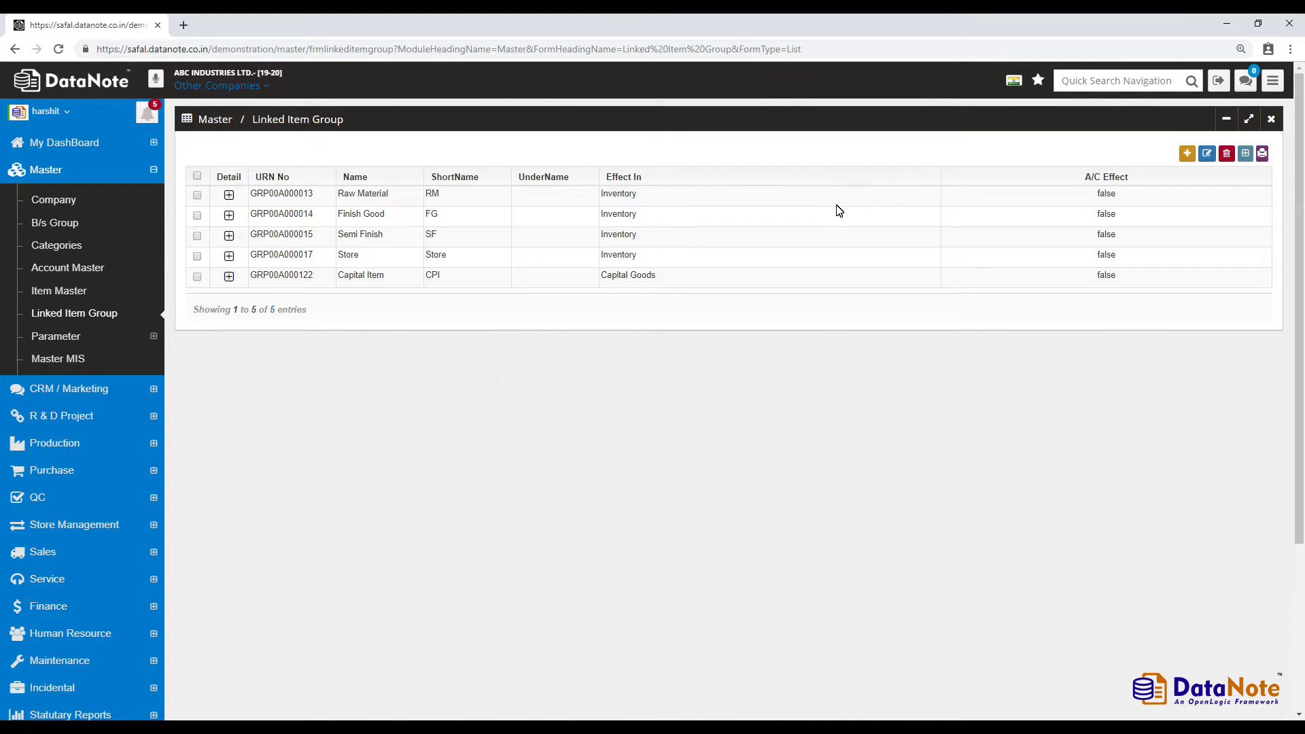
Step: Start another linked item group named Cold drinks with the short name CDRK
{"action": "left_click", "coordinate": [1186, 156]}
{"action": "type", "text": "Cold drinks"}
{"action": "key", "text": "Tab"}
{"action": "type", "text": "CDRK"}
{"action": "key", "text": "Tab"}
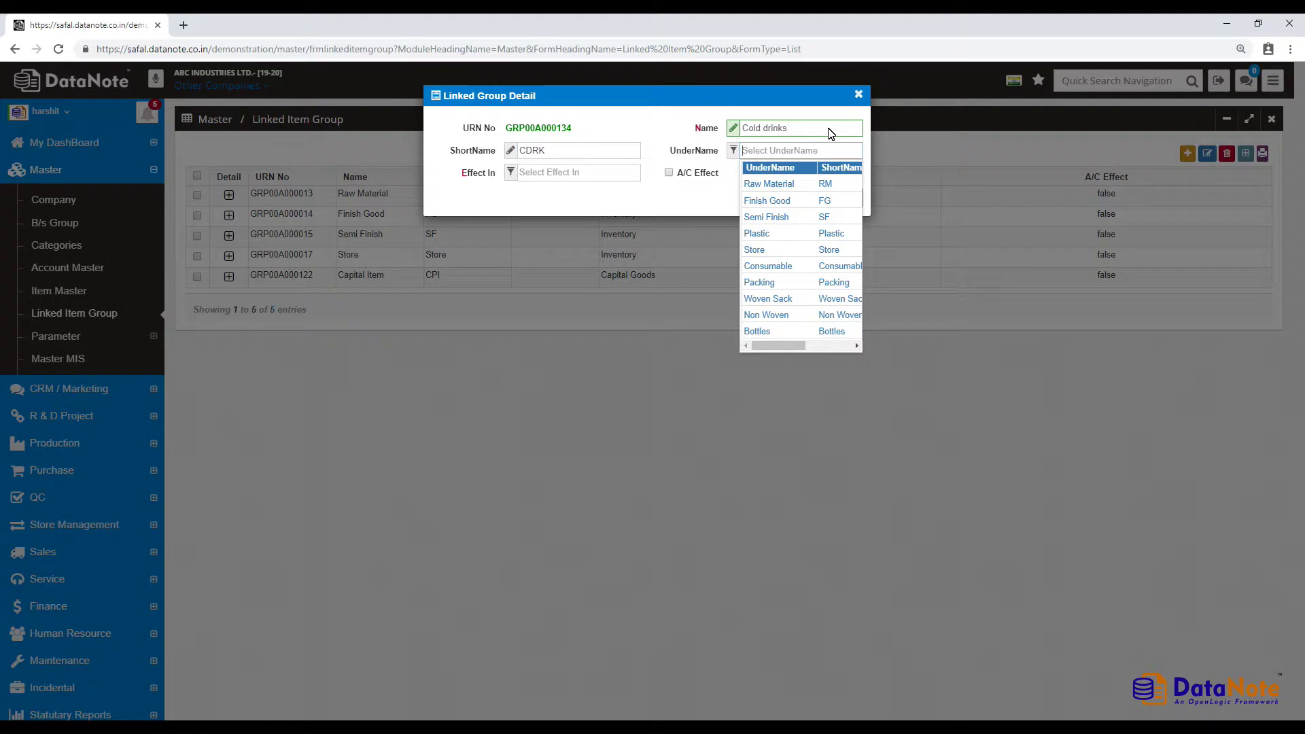
Step: Place the Cold drinks group under Drinks with its effect in Inventory and save it
{"action": "type", "text": "dri"}
{"action": "key", "text": "Down"}
{"action": "key", "text": "Return"}
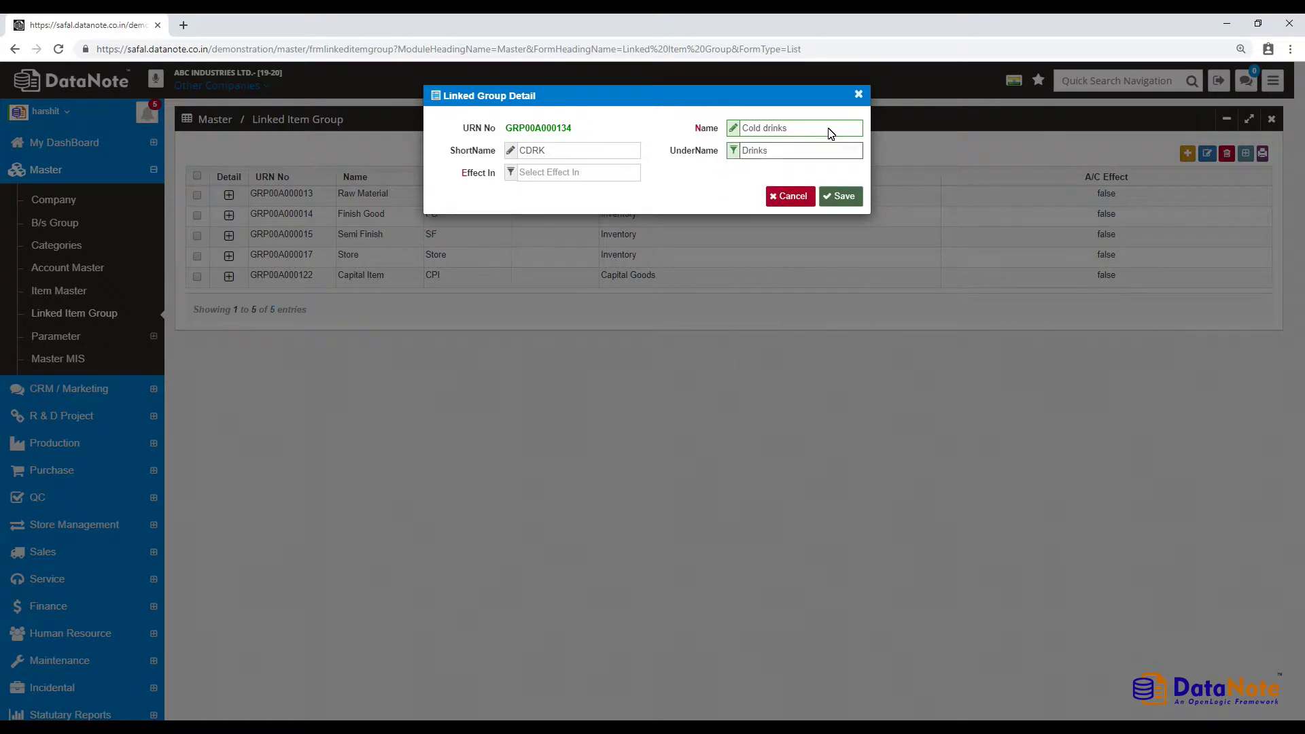
{"action": "key", "text": "Tab"}
{"action": "key", "text": "Down"}
{"action": "key", "text": "Return"}
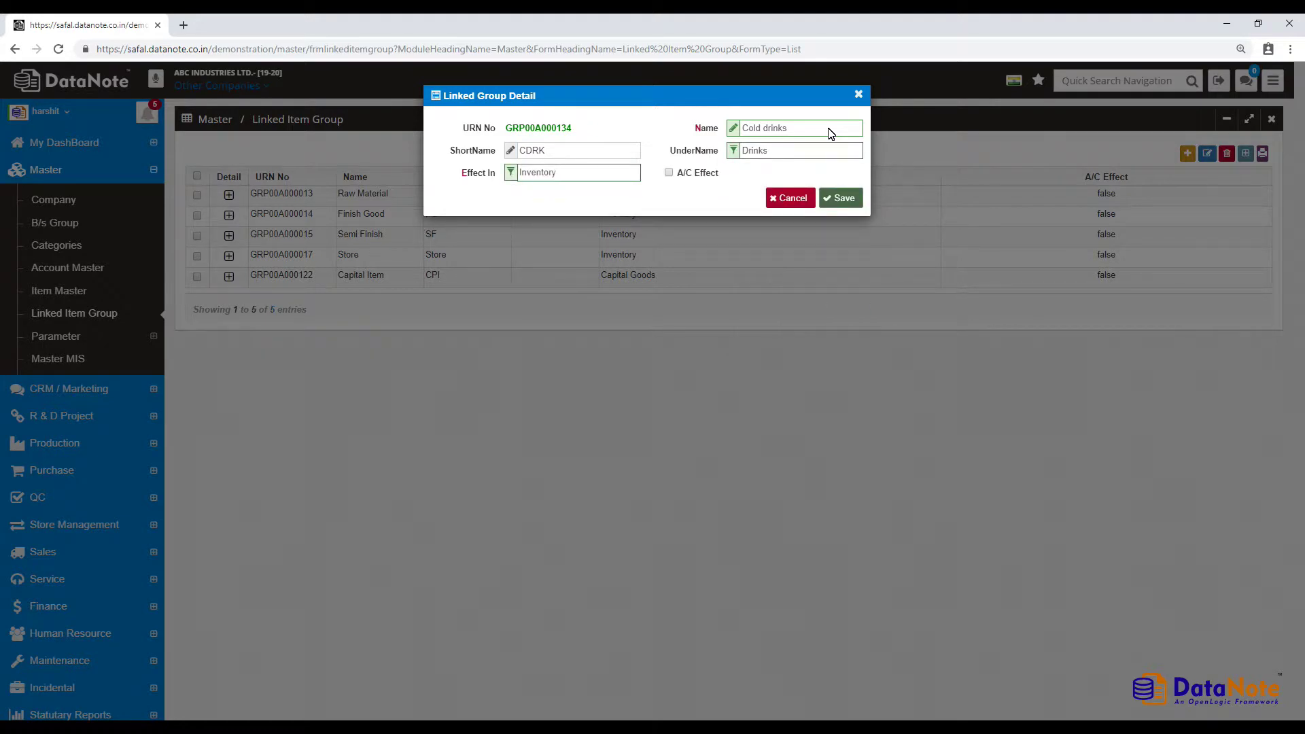
{"action": "left_click", "coordinate": [834, 199]}
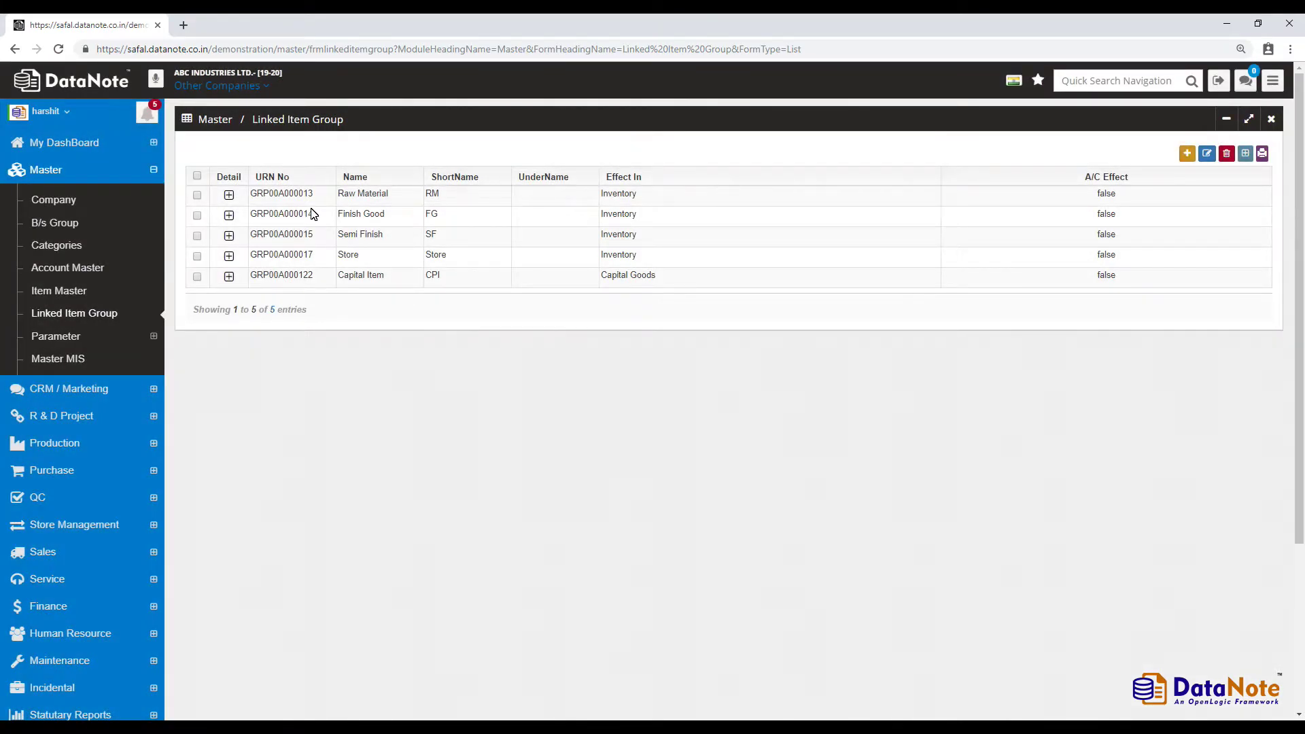
Step: Expand the Finish Good group and its Drinks subgroup to check the group hierarchy
{"action": "left_click", "coordinate": [229, 214]}
{"action": "scroll", "coordinate": [231, 214], "scroll_direction": "down", "scroll_amount": 3}
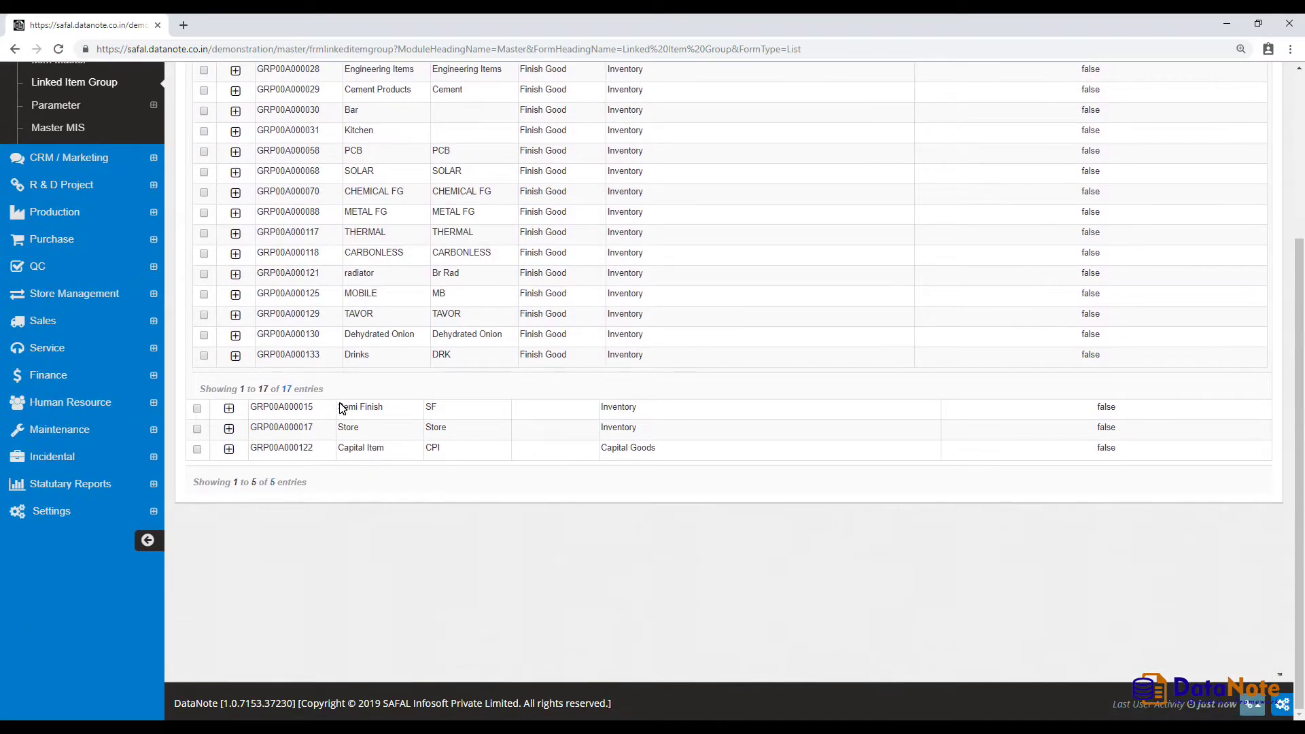
{"action": "left_click", "coordinate": [235, 356]}
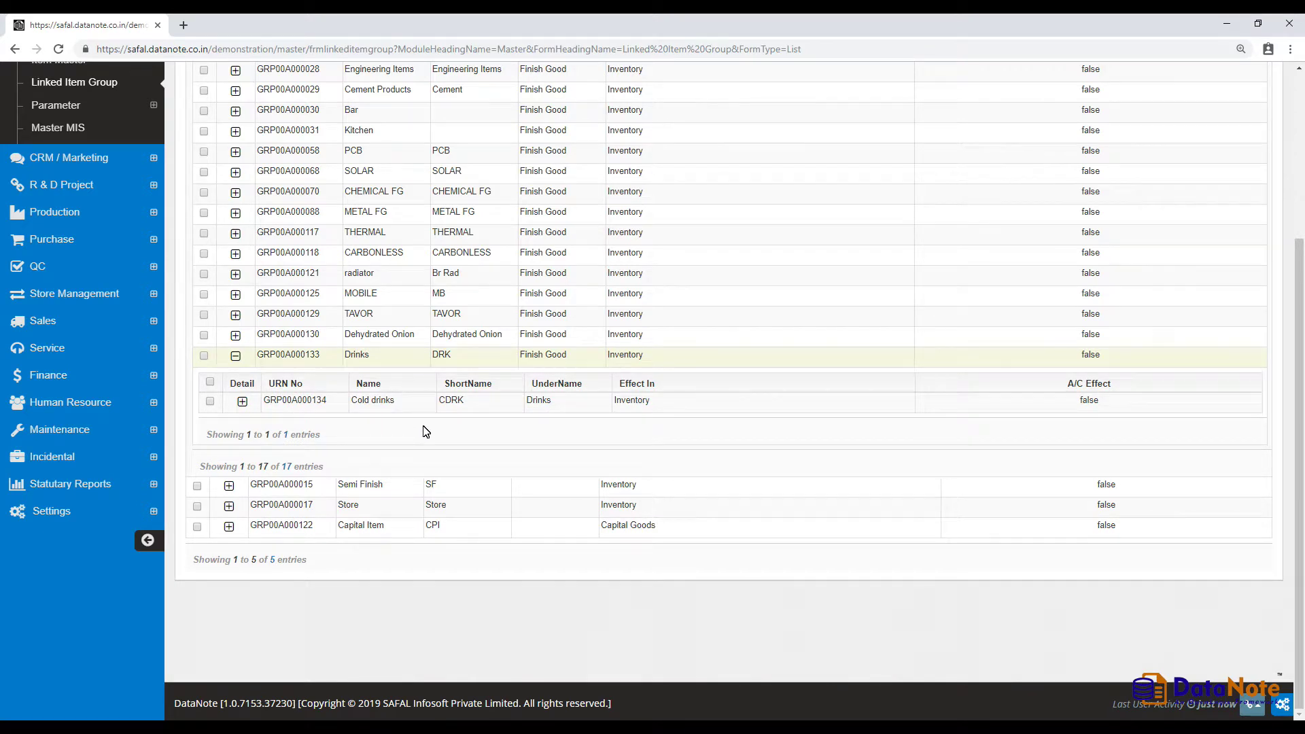
{"action": "scroll", "coordinate": [426, 431], "scroll_direction": "up", "scroll_amount": 4}
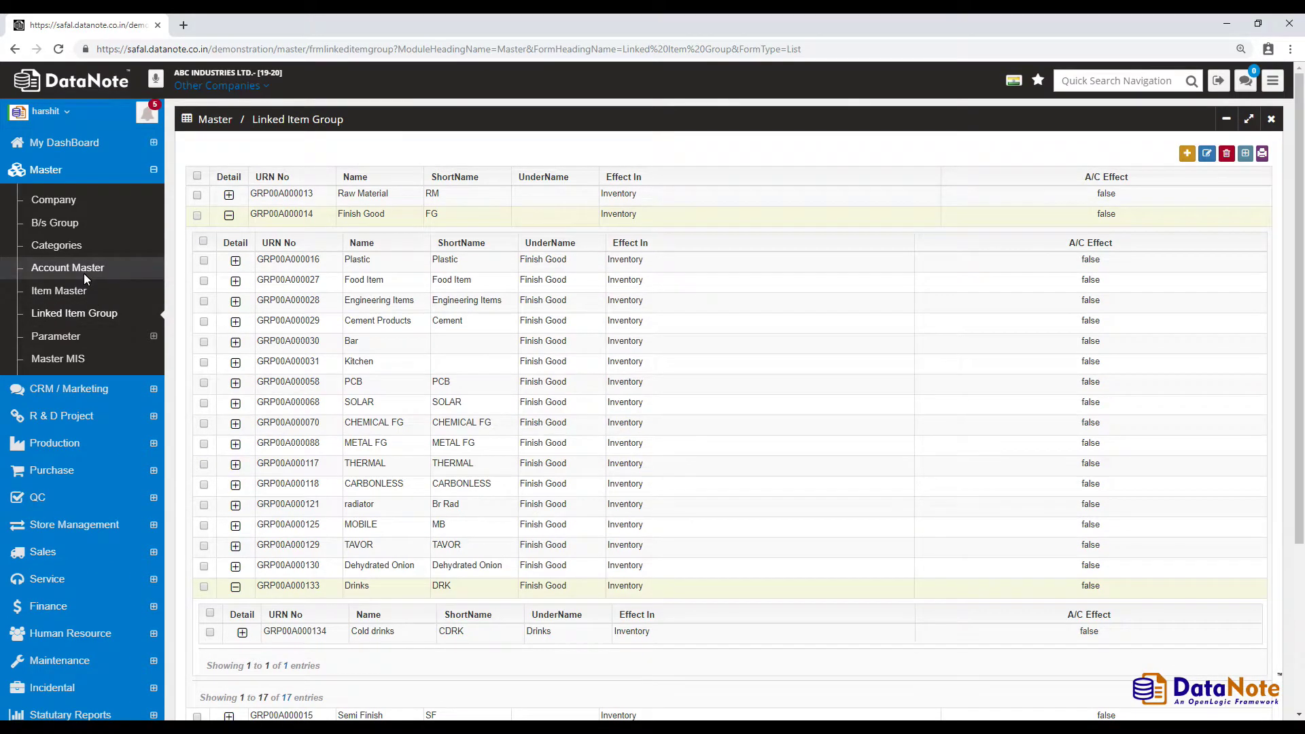
Step: Start a new entry in Item Master and assign it to the Cold drinks group
{"action": "left_click", "coordinate": [100, 294]}
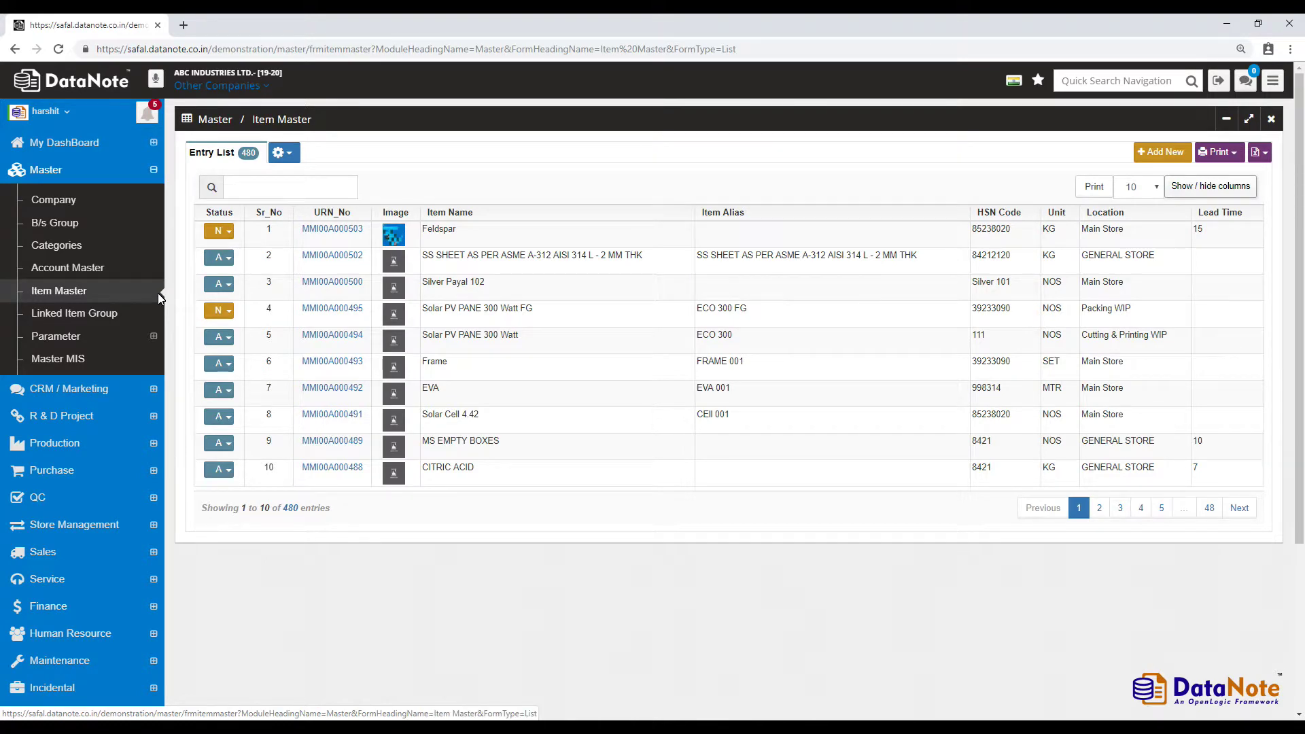
{"action": "left_click", "coordinate": [1162, 154]}
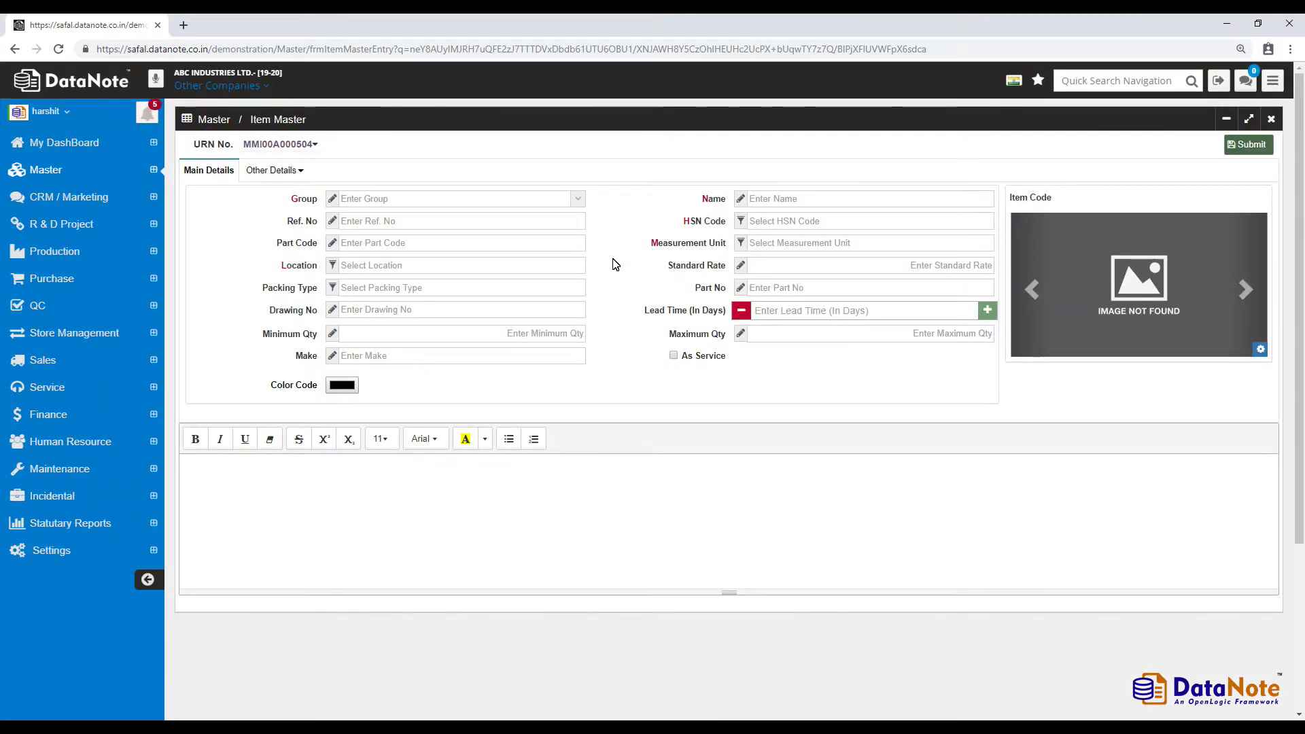
{"action": "left_click", "coordinate": [547, 199]}
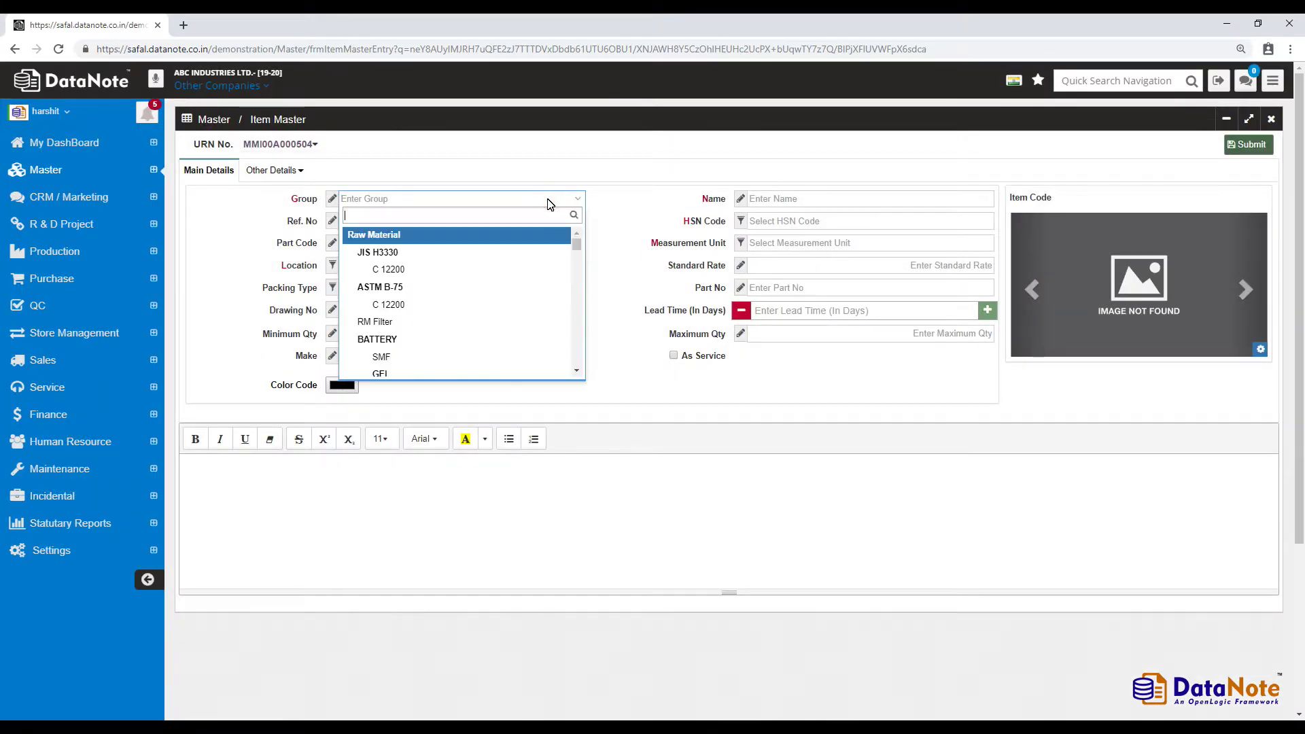
{"action": "type", "text": "cold"}
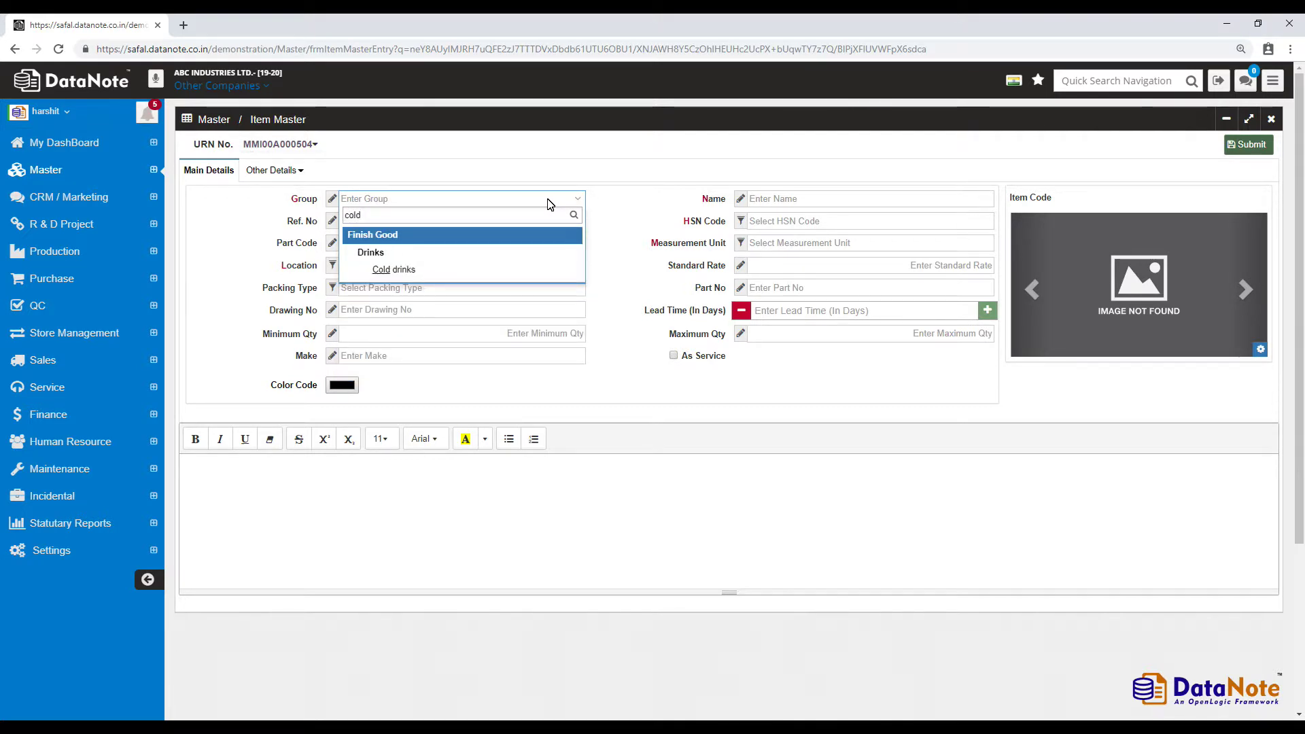
{"action": "key", "text": "Down"}
{"action": "key", "text": "Down"}
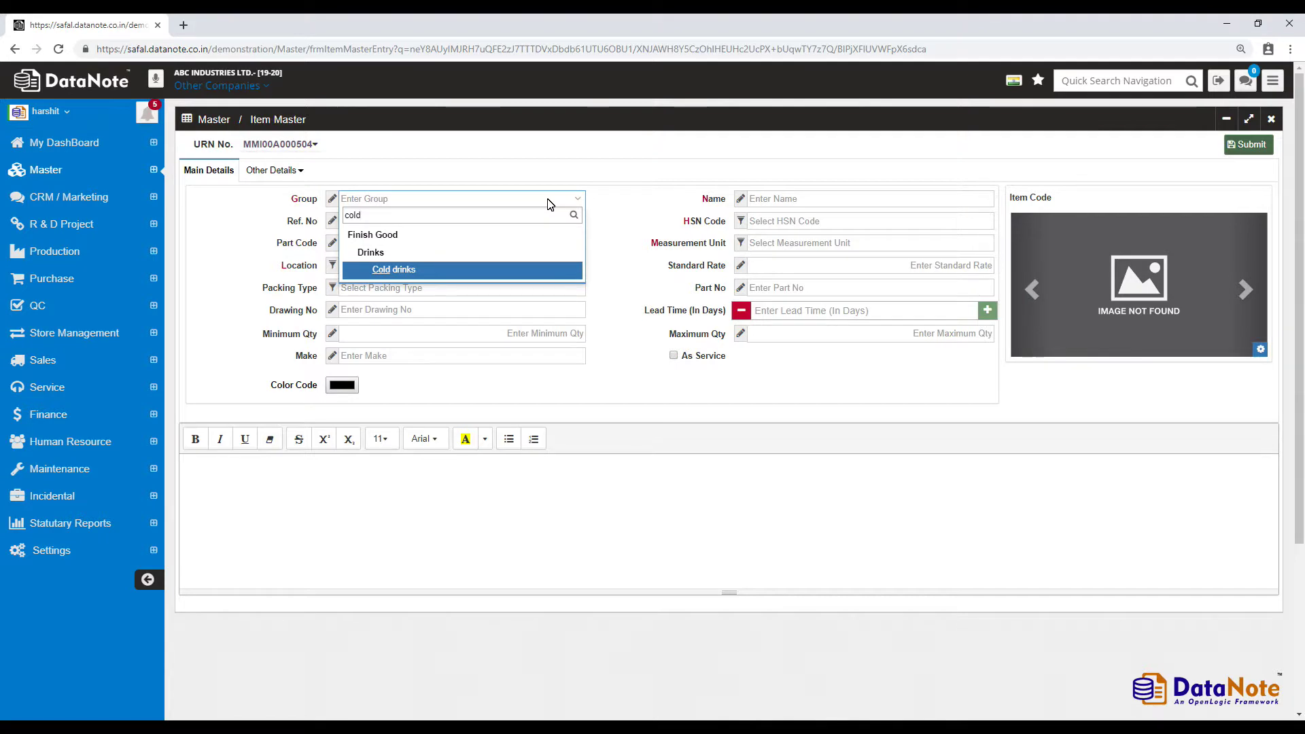
{"action": "key", "text": "Return"}
{"action": "key", "text": "Tab"}
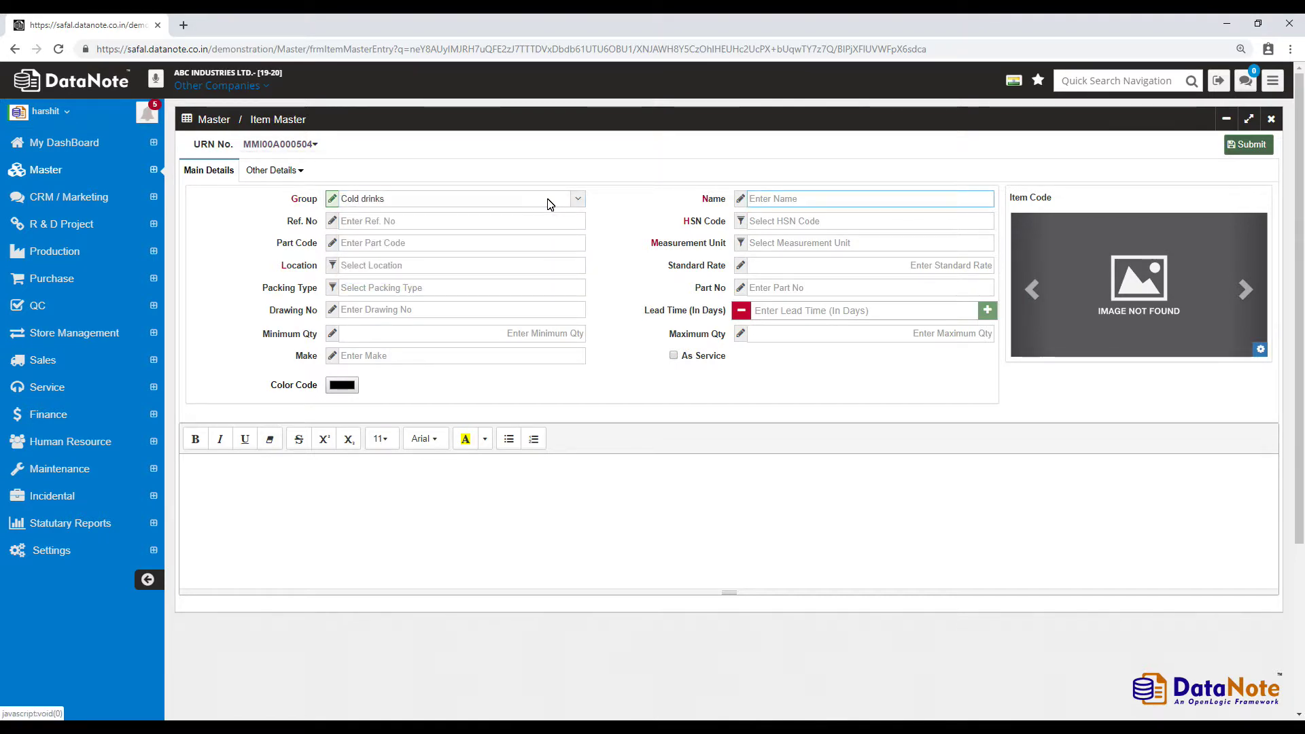
Step: Name the item Lemon Soda and set its Ref. No to 123456, HSN Code to 111 and Part Code to 123456
{"action": "type", "text": "Lemon Soda"}
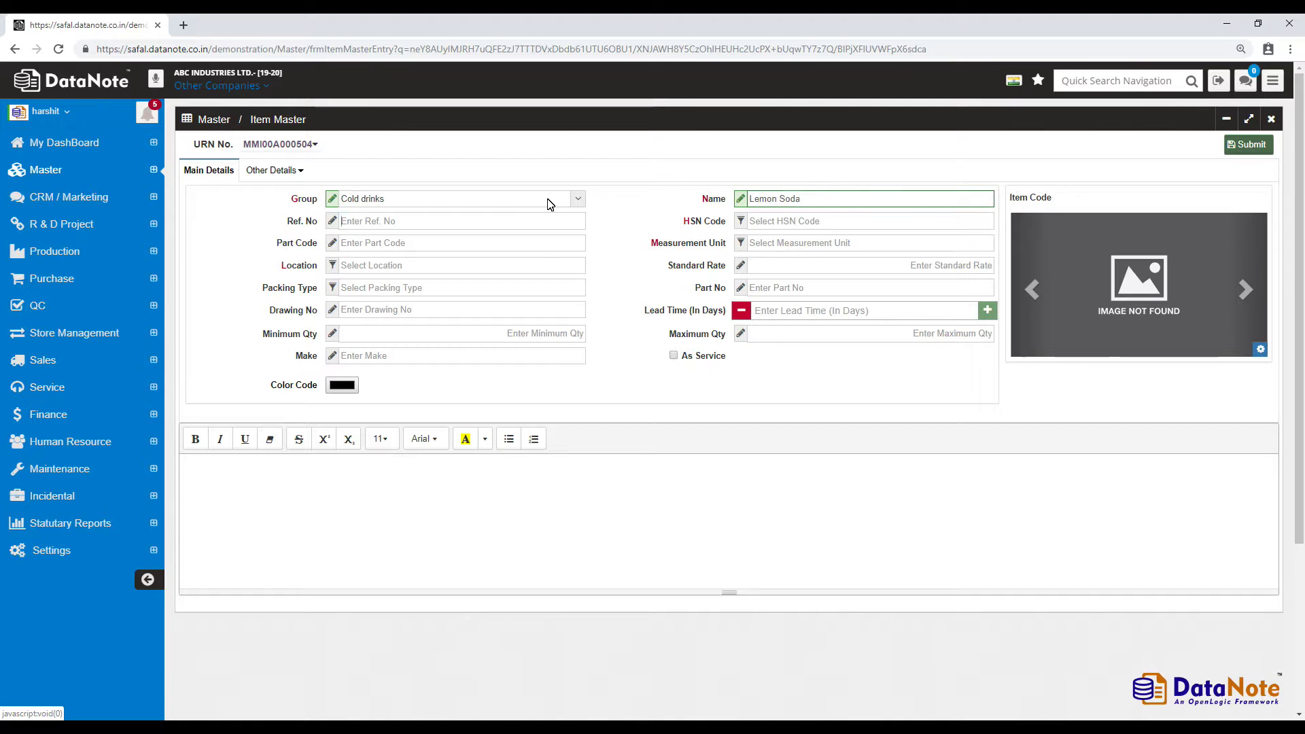
{"action": "type", "text": "123456"}
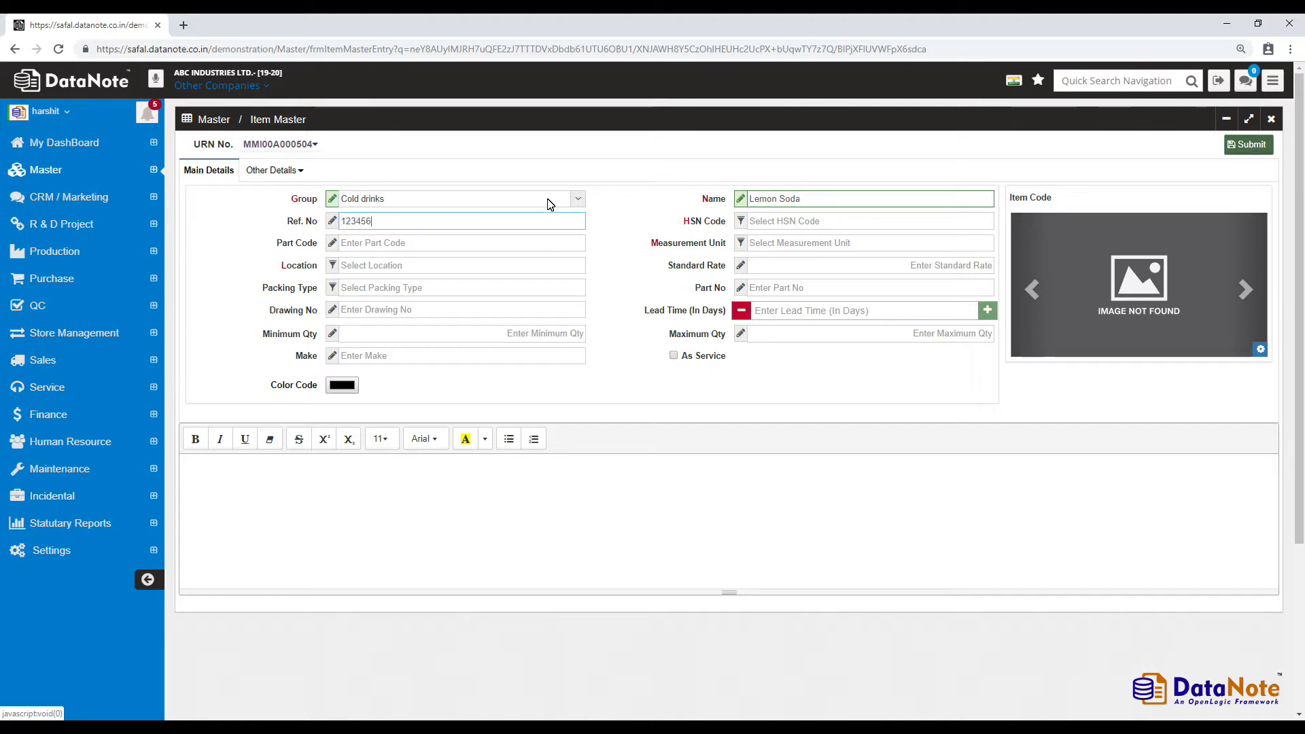
{"action": "key", "text": "Tab"}
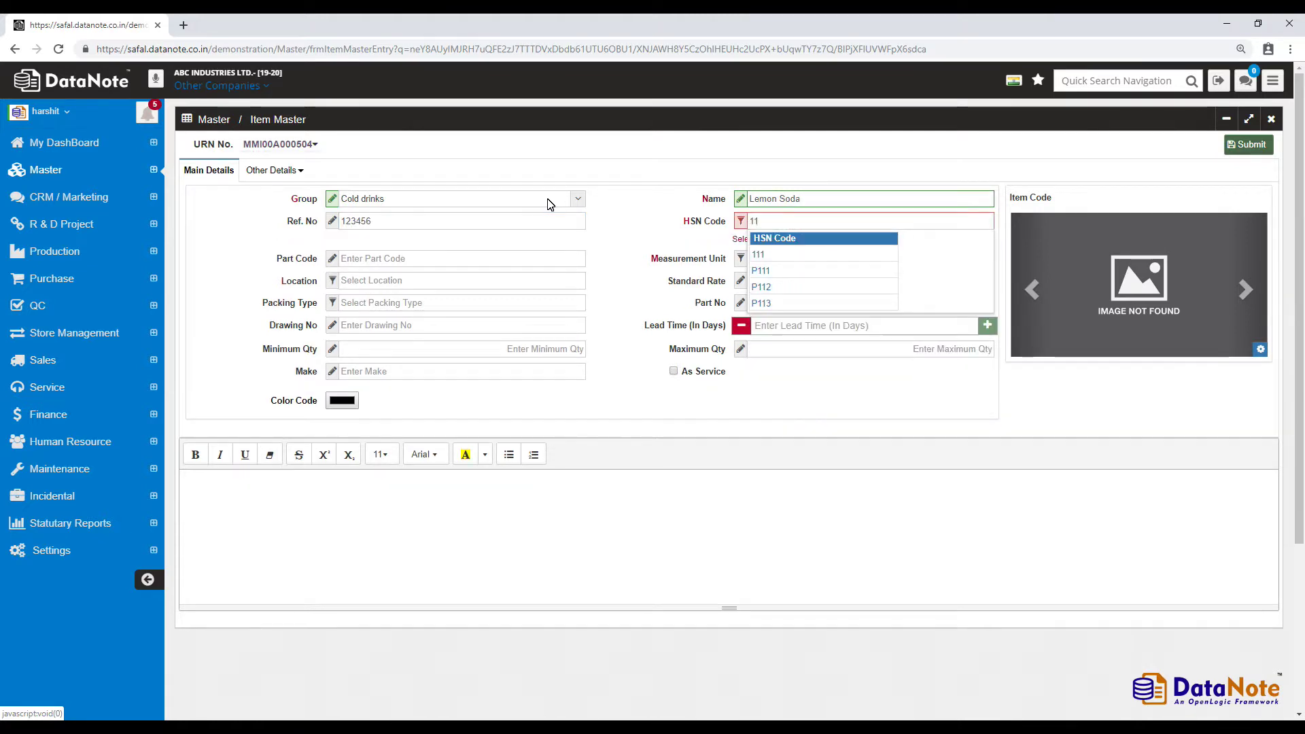
{"action": "key", "text": "Return"}
{"action": "key", "text": "Tab"}
{"action": "type", "text": "123456"}
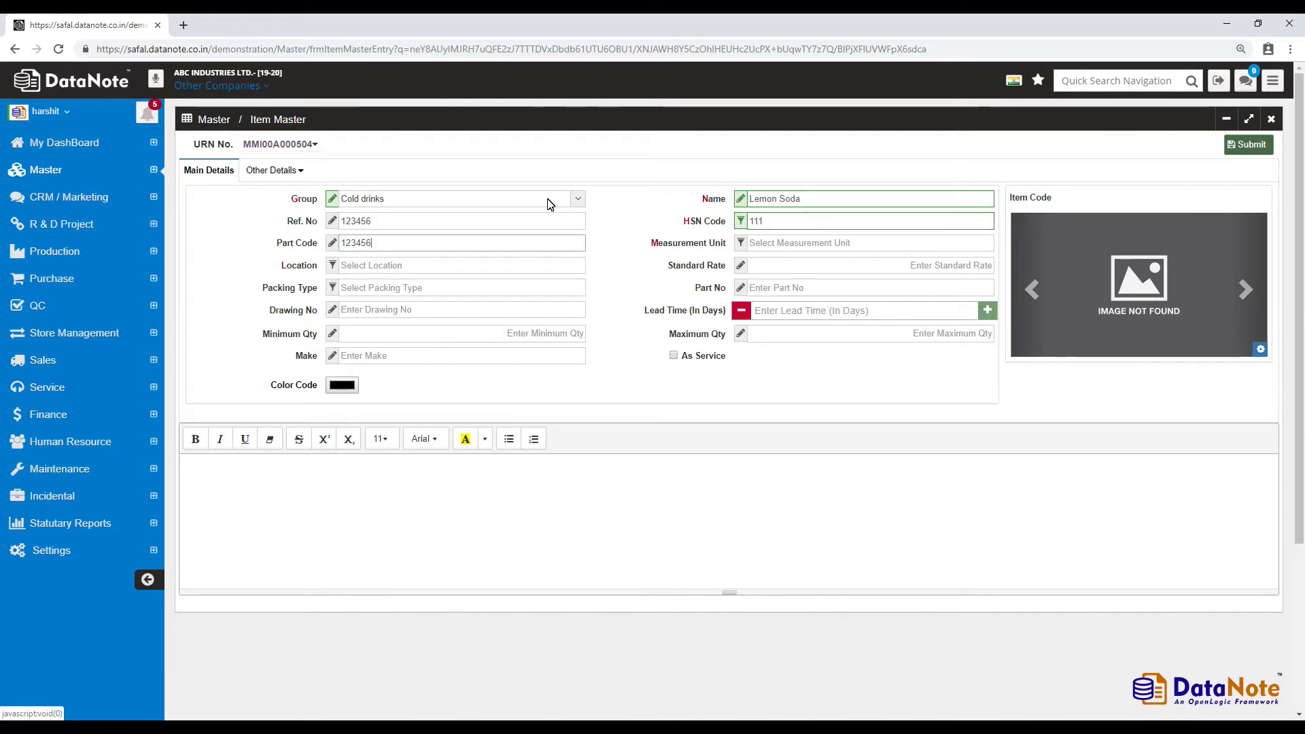
Step: Set the item's measurement unit to NOS, location to Main Store and standard rate to 45
{"action": "key", "text": "Tab"}
{"action": "key", "text": "Down"}
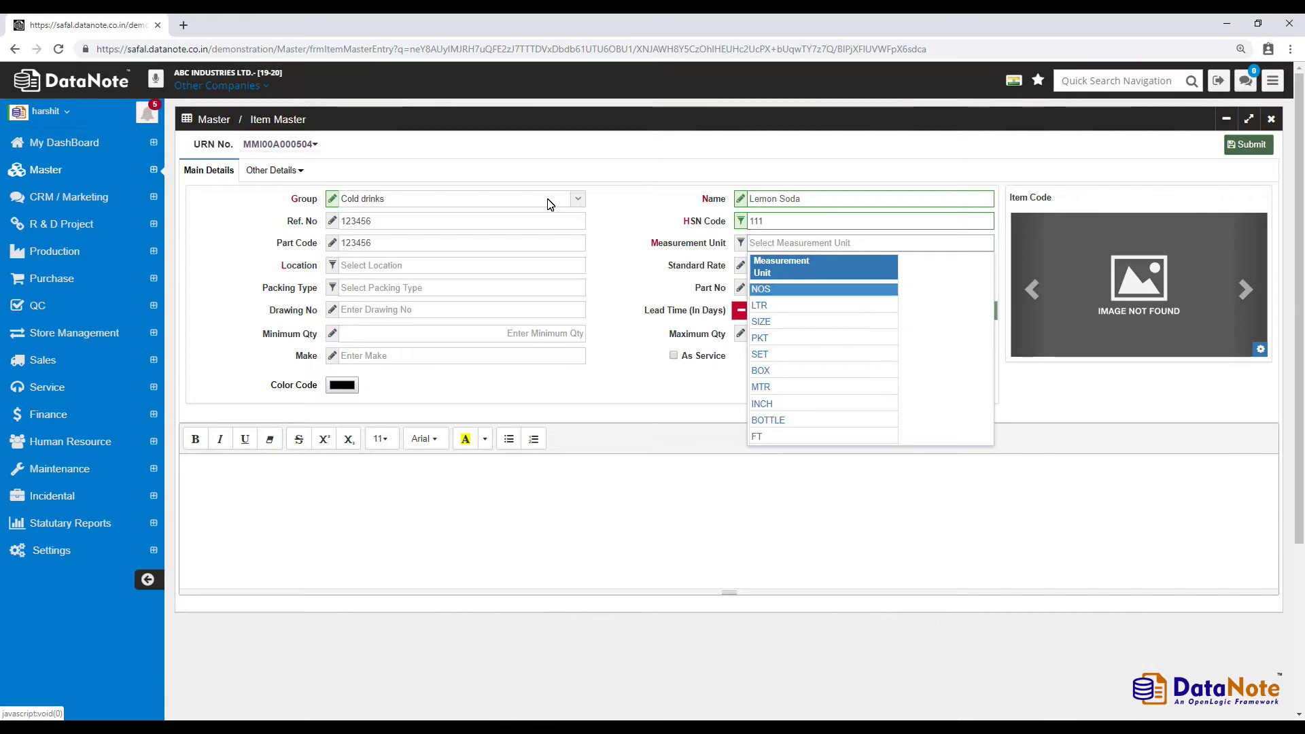
{"action": "key", "text": "Return"}
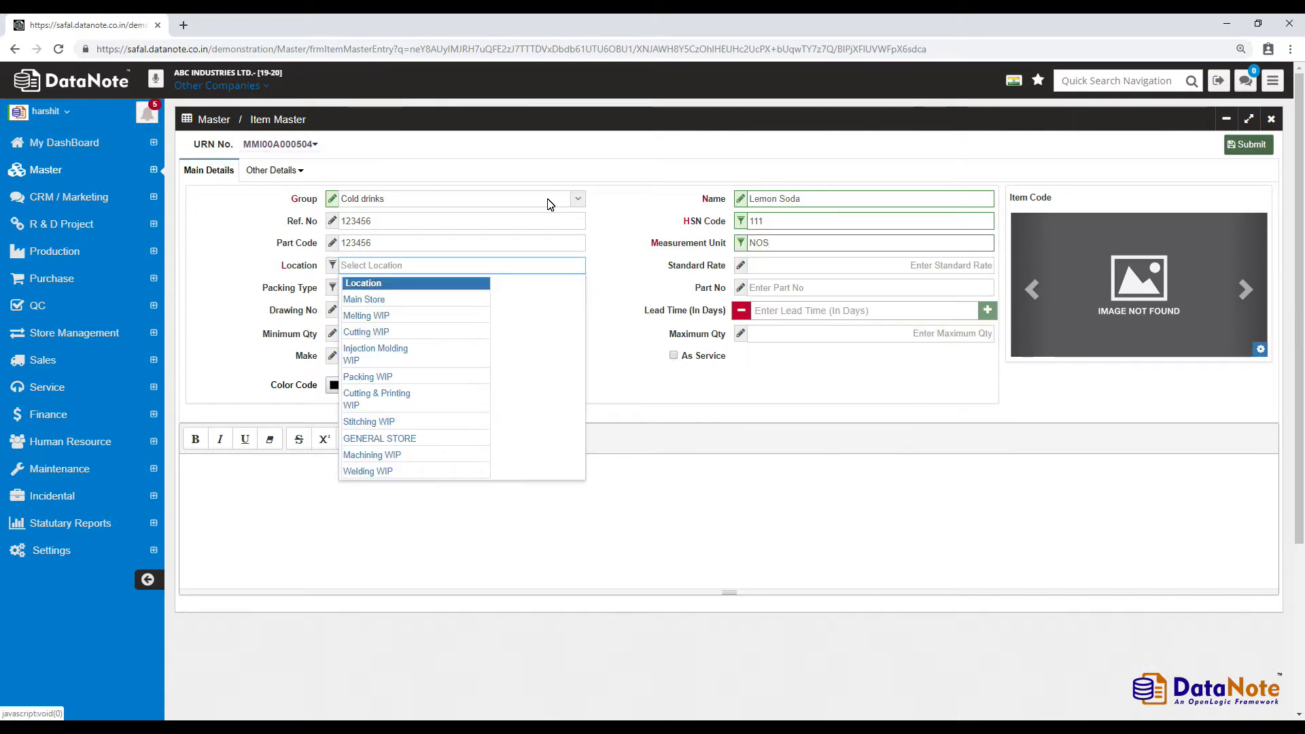
{"action": "key", "text": "Down"}
{"action": "key", "text": "Return"}
{"action": "key", "text": "Tab"}
{"action": "type", "text": "45"}
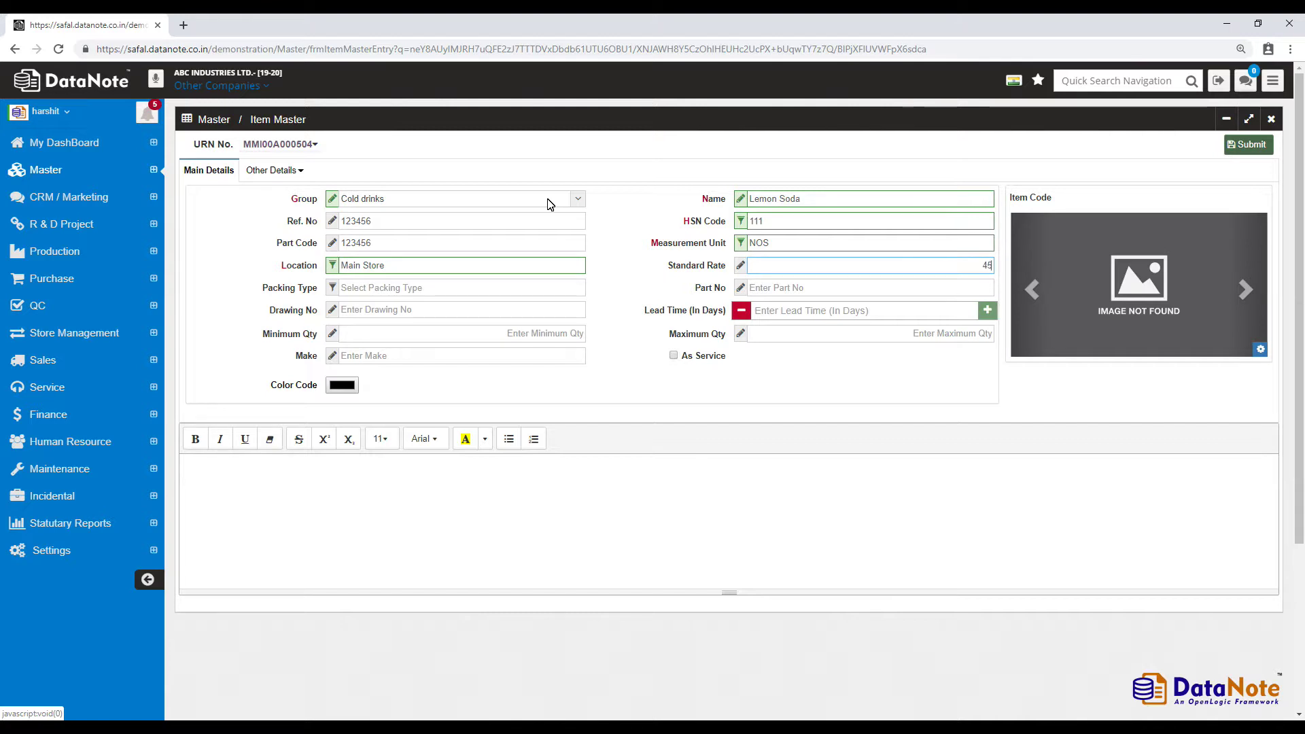
Step: Set the item's packing type to BOX PACKING and enter 123456 for both Part No and Drawing No
{"action": "key", "text": "Tab"}
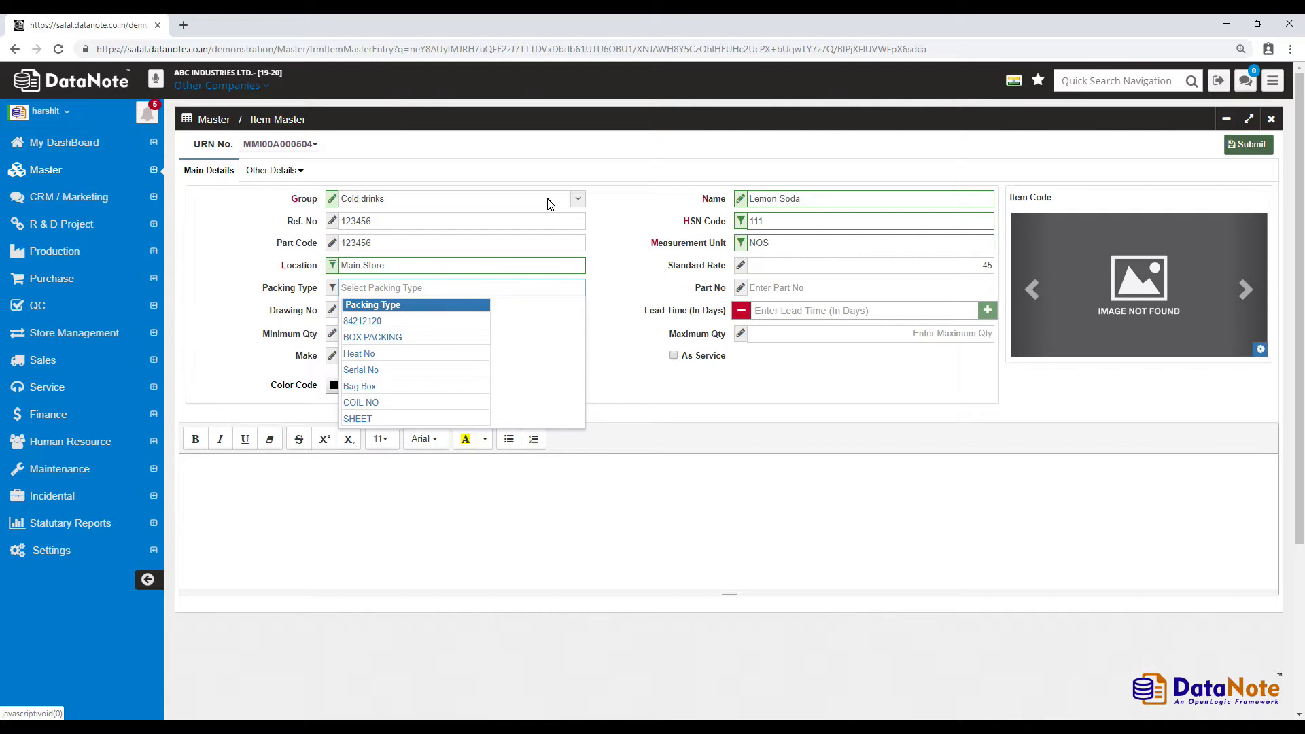
{"action": "key", "text": "Down"}
{"action": "key", "text": "Down"}
{"action": "key", "text": "Return"}
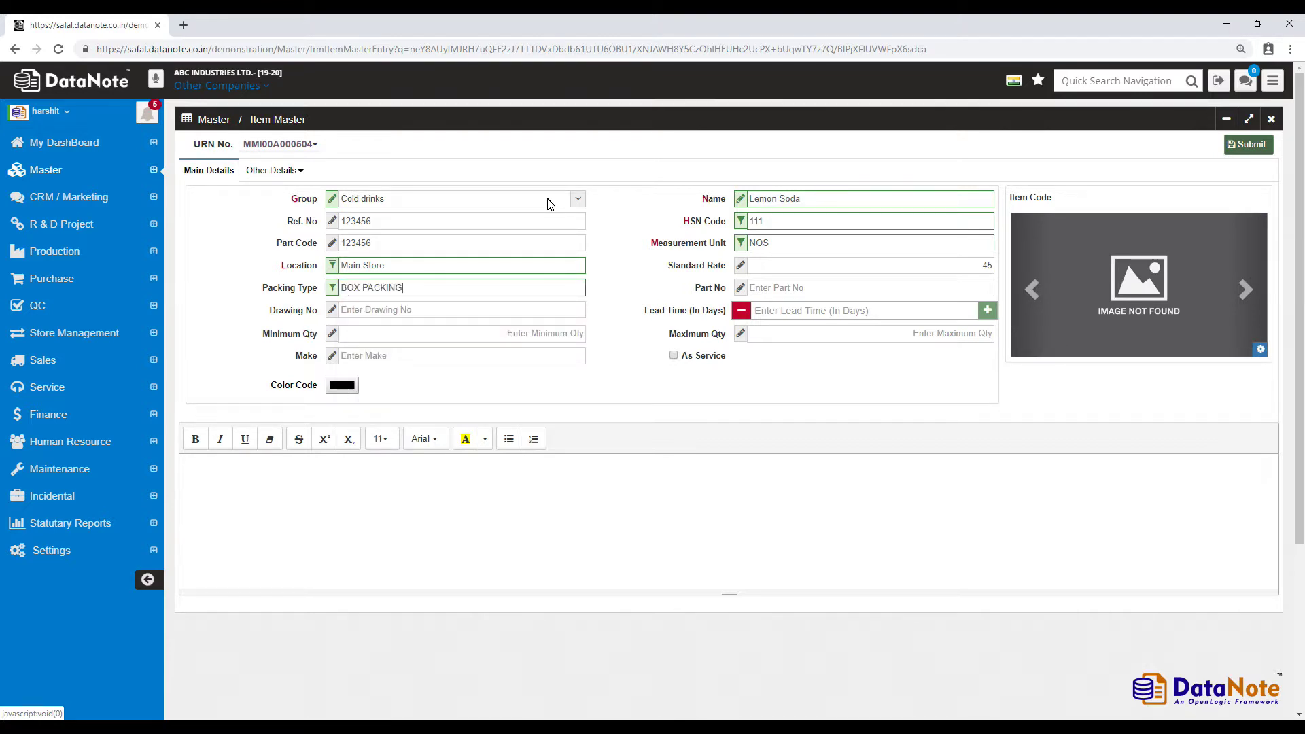
{"action": "key", "text": "Tab"}
{"action": "type", "text": "123456"}
{"action": "key", "text": "Tab"}
{"action": "type", "text": "123456"}
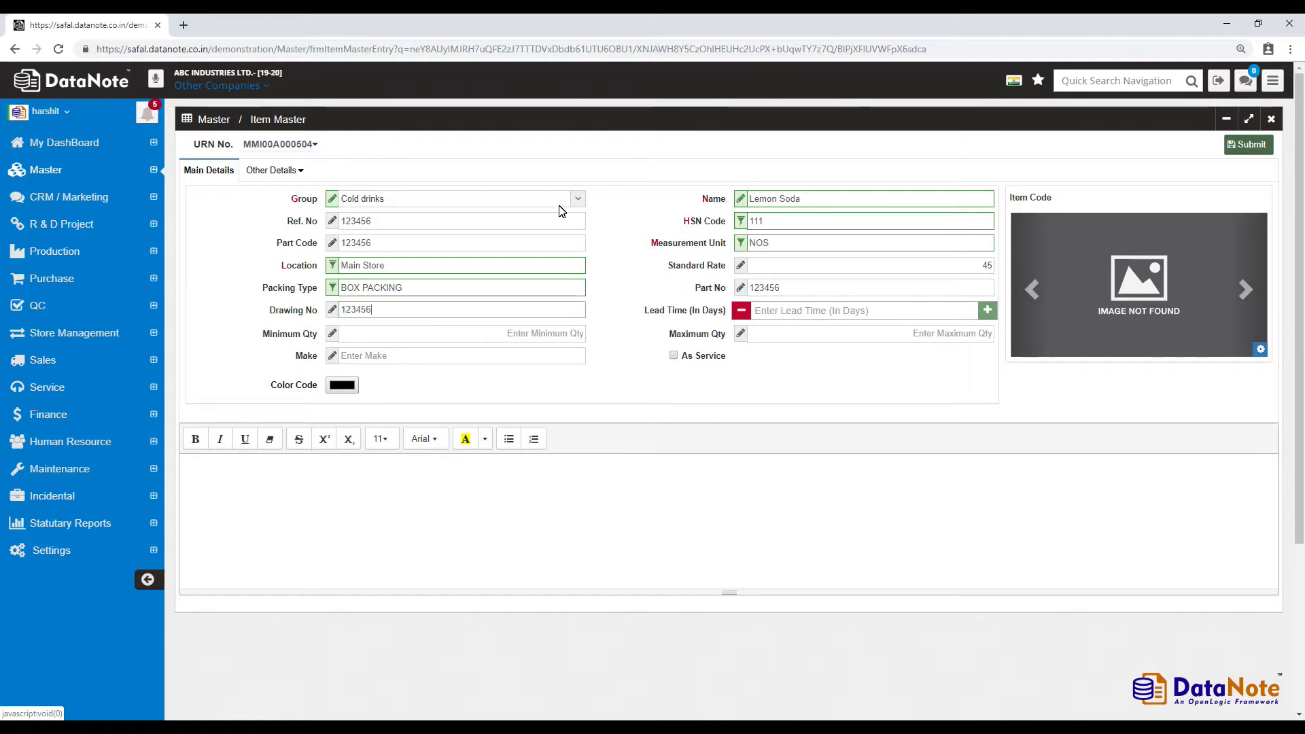
Step: Set the item's minimum quantity to 12 and maximum quantity to 96, leaving the lead time blank
{"action": "left_click", "coordinate": [879, 314]}
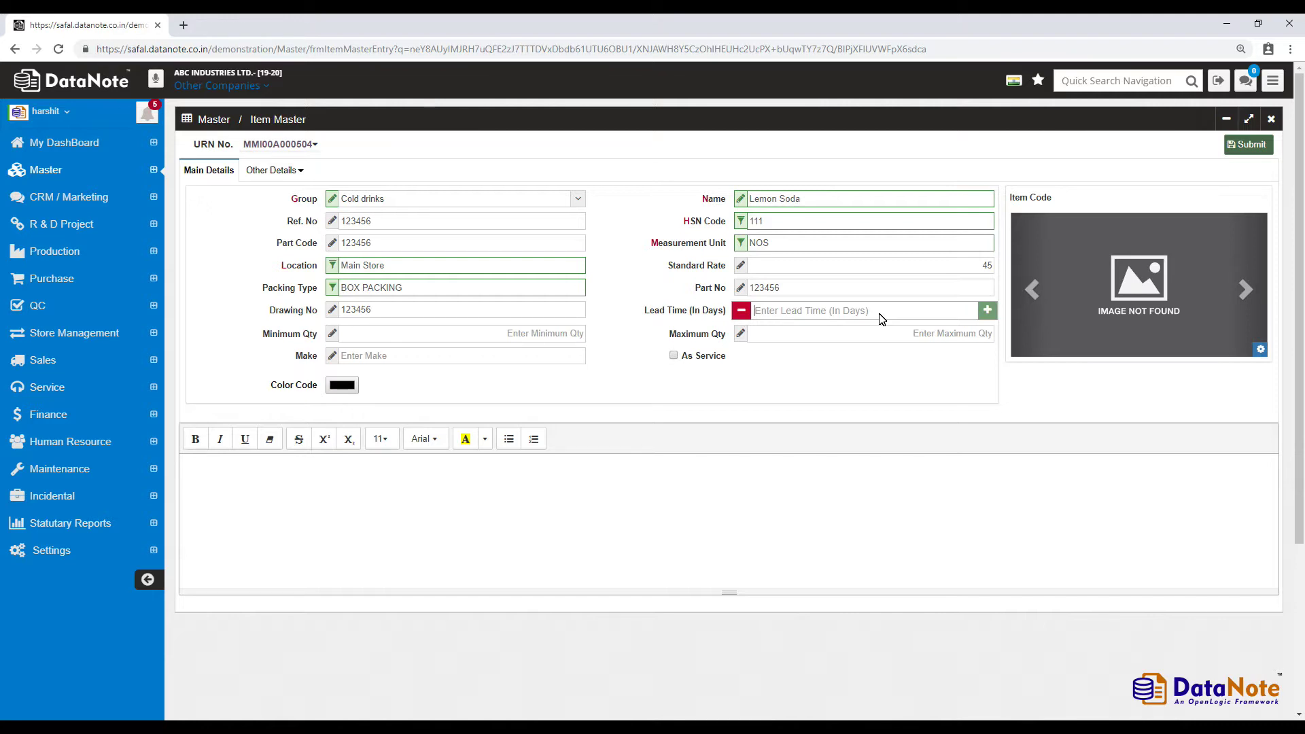
{"action": "key", "text": "Tab"}
{"action": "type", "text": "96"}
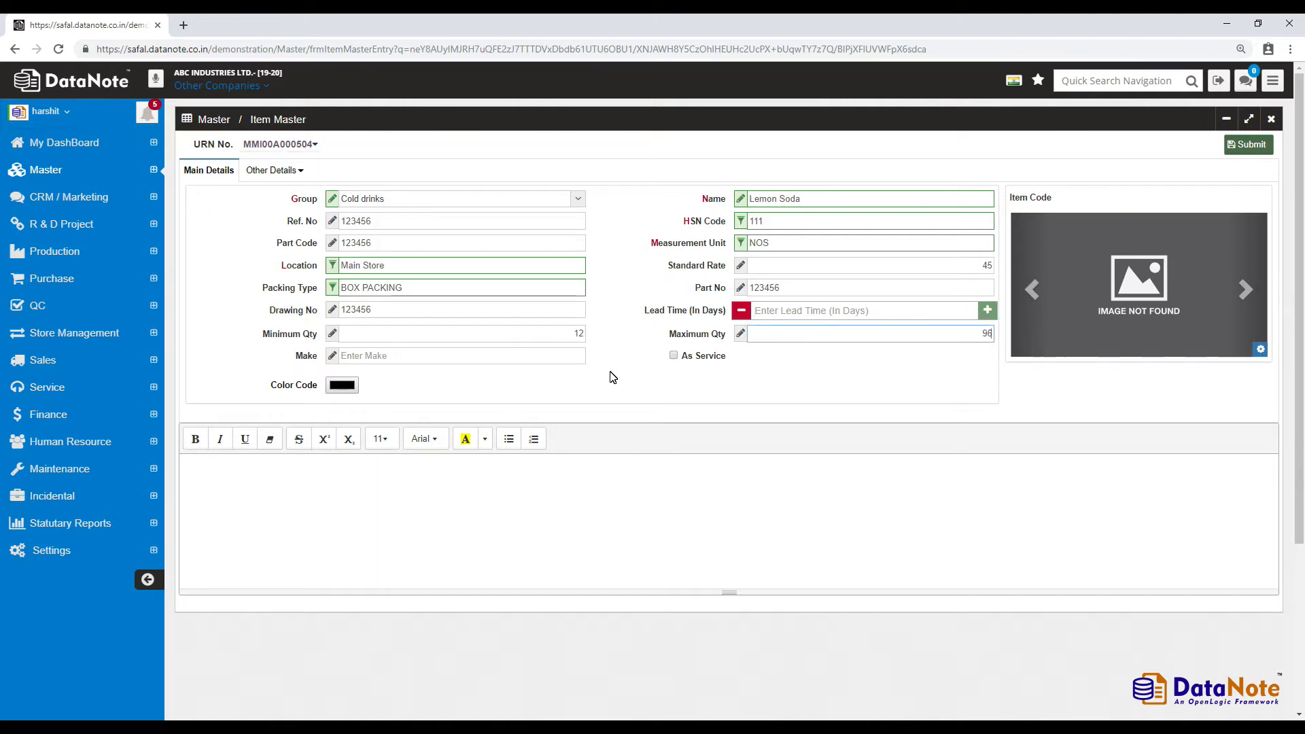
Step: Keep black as the item's color code and paste the description of lemons' benefits and side effects into the text editor
{"action": "left_click", "coordinate": [351, 383]}
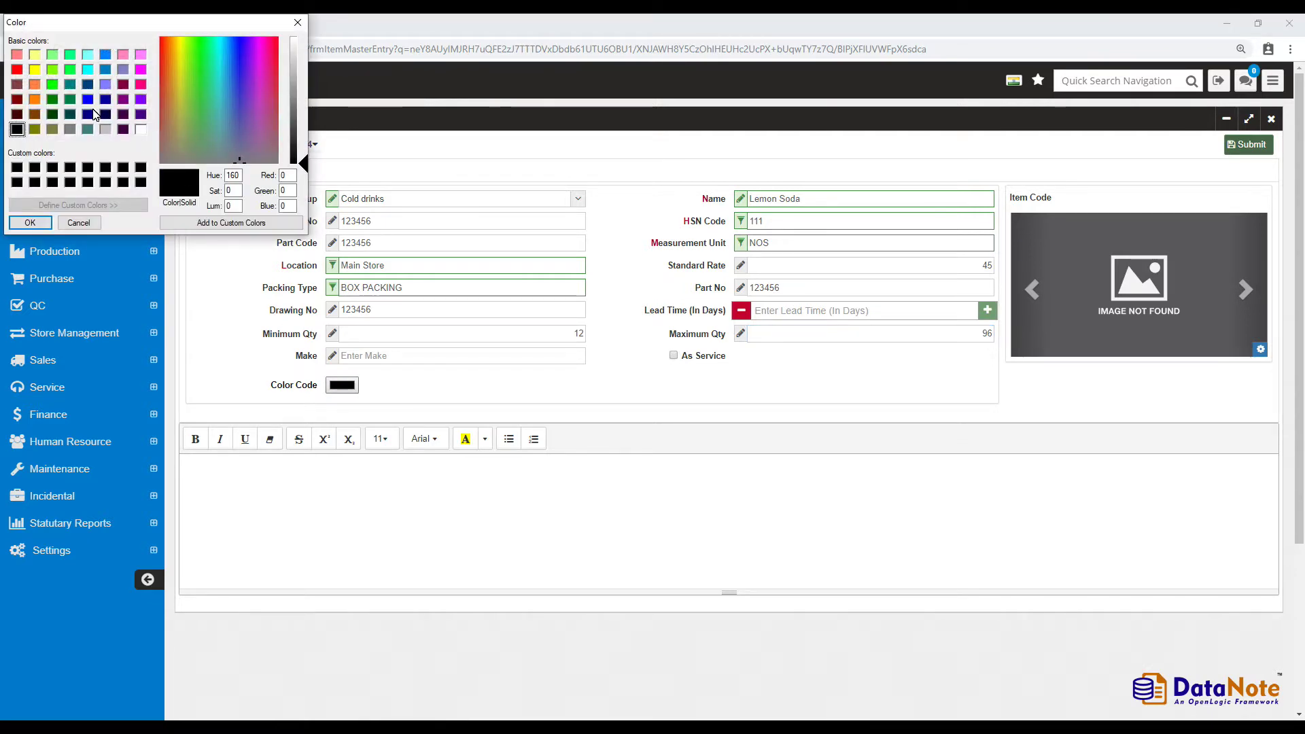
{"action": "left_click", "coordinate": [27, 223]}
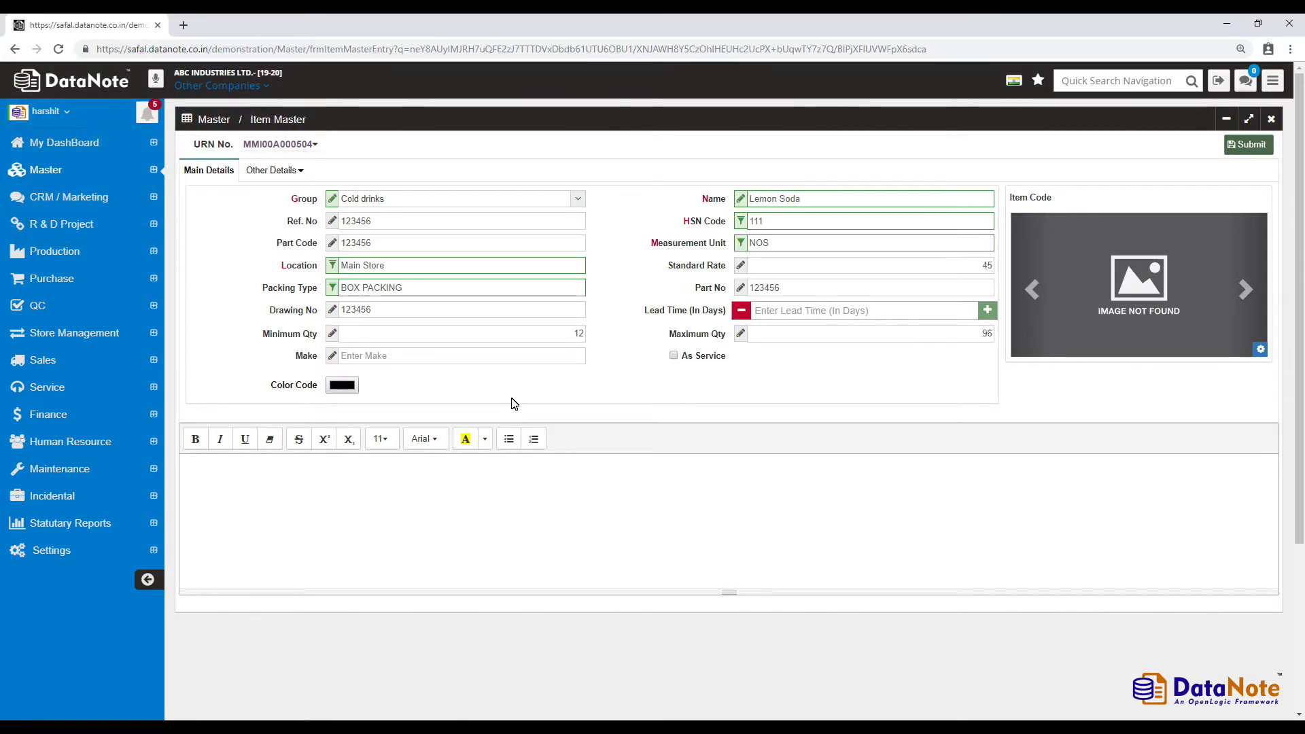
{"action": "right_click", "coordinate": [589, 501]}
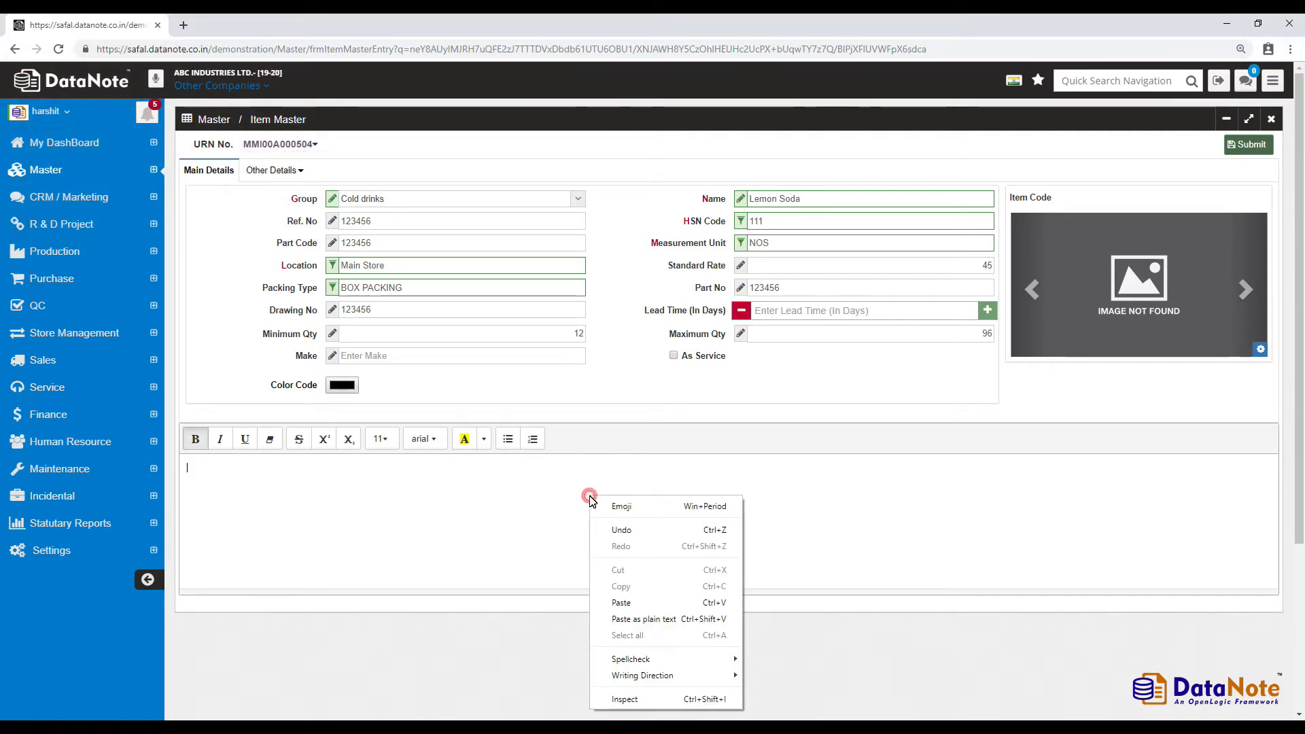
{"action": "left_click", "coordinate": [658, 603]}
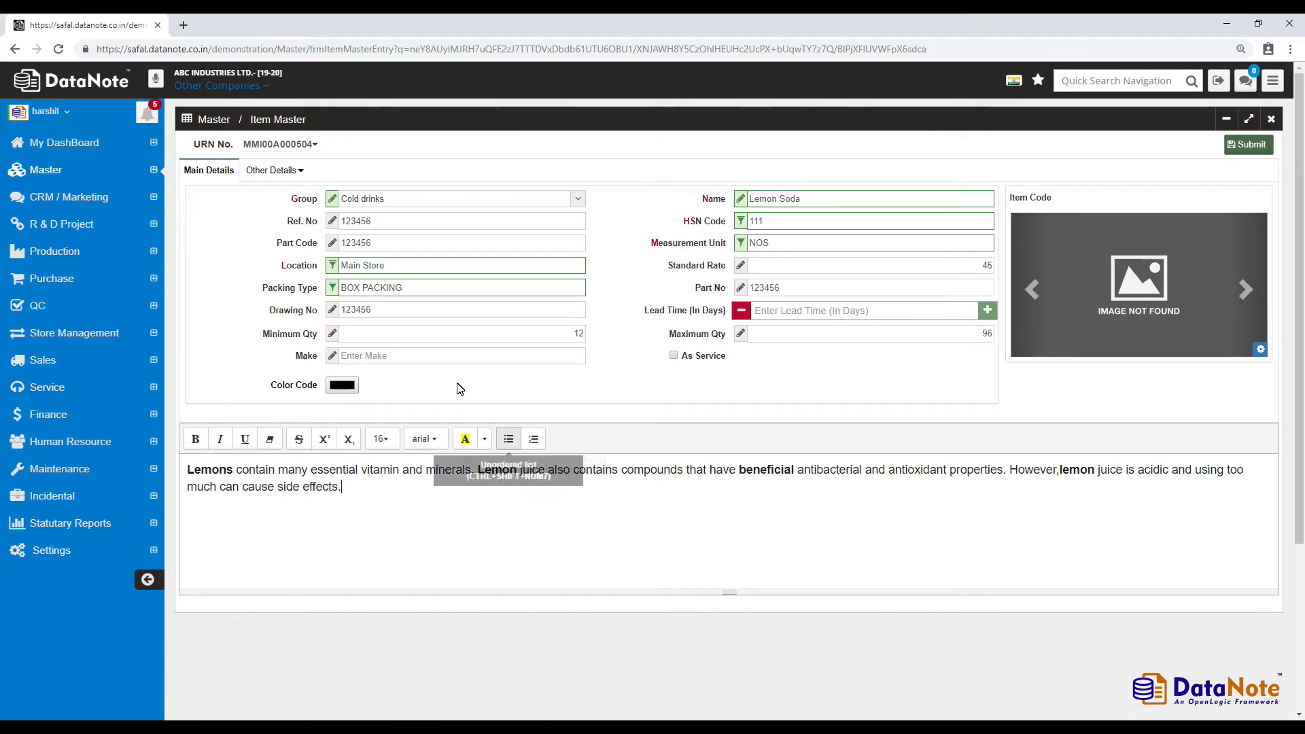
Step: Open the item's attachment settings and close them without selecting a file
{"action": "left_click", "coordinate": [297, 173]}
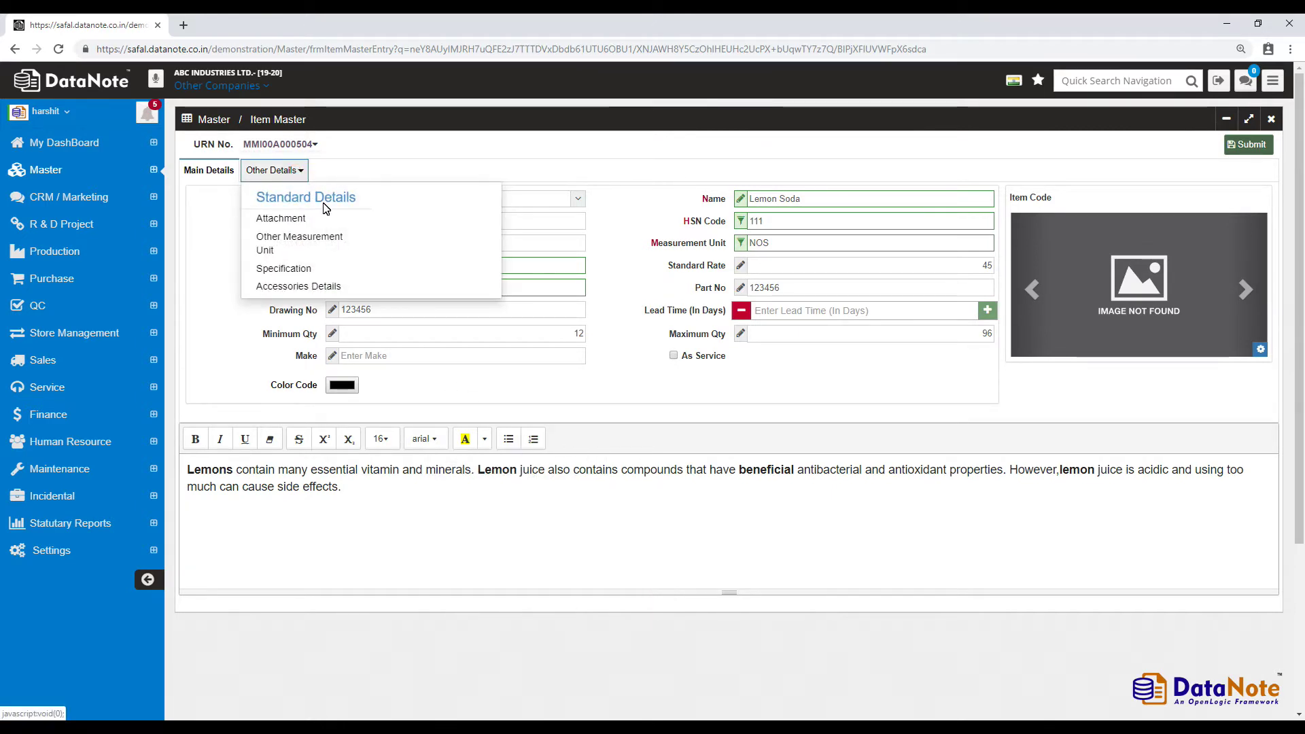
{"action": "left_click", "coordinate": [281, 218]}
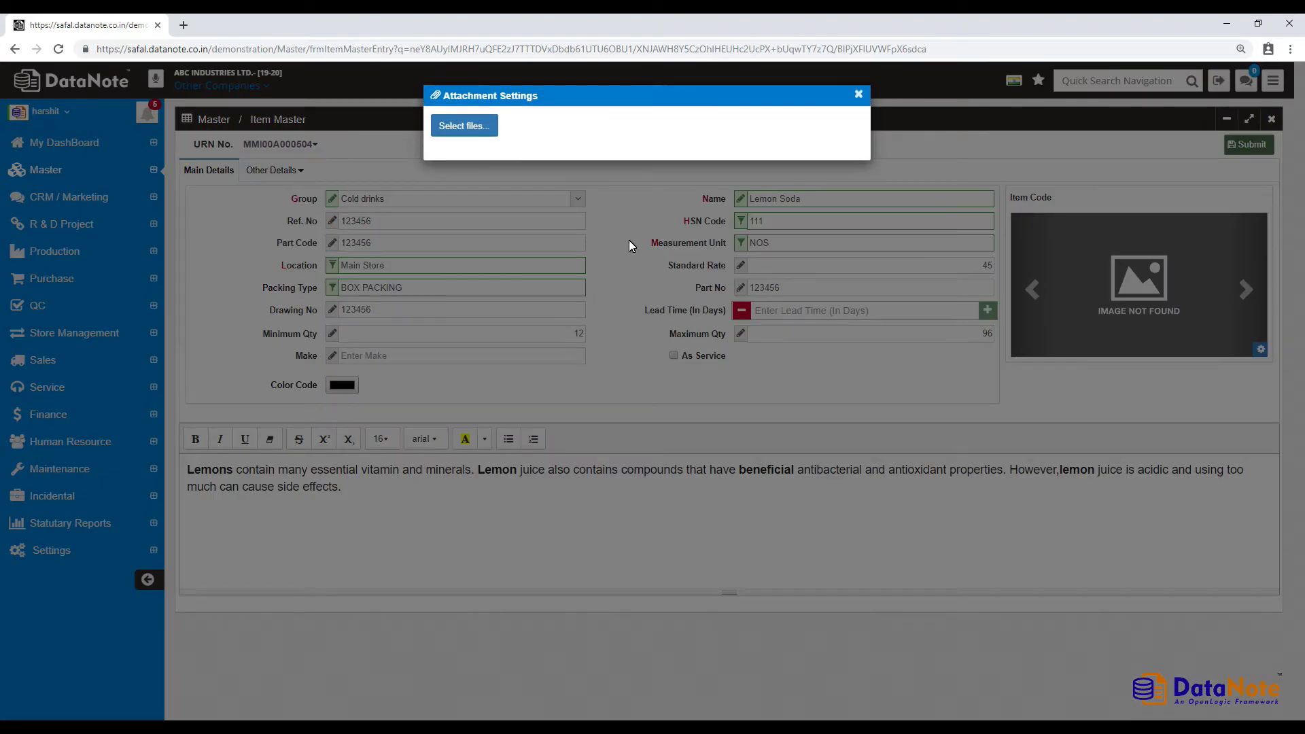
{"action": "left_click", "coordinate": [858, 95]}
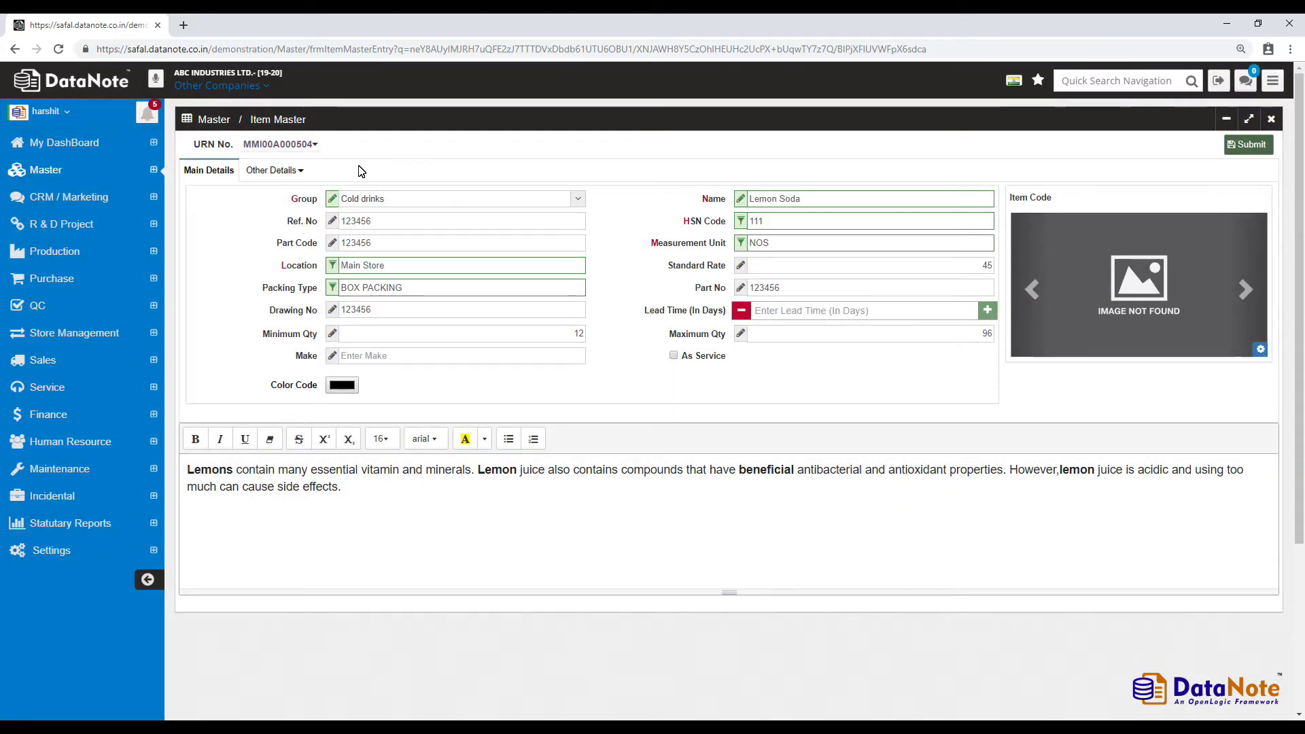
Step: Add ML as another measurement unit with conversion 750, buying rate 42 and selling rate 45
{"action": "left_click", "coordinate": [303, 169]}
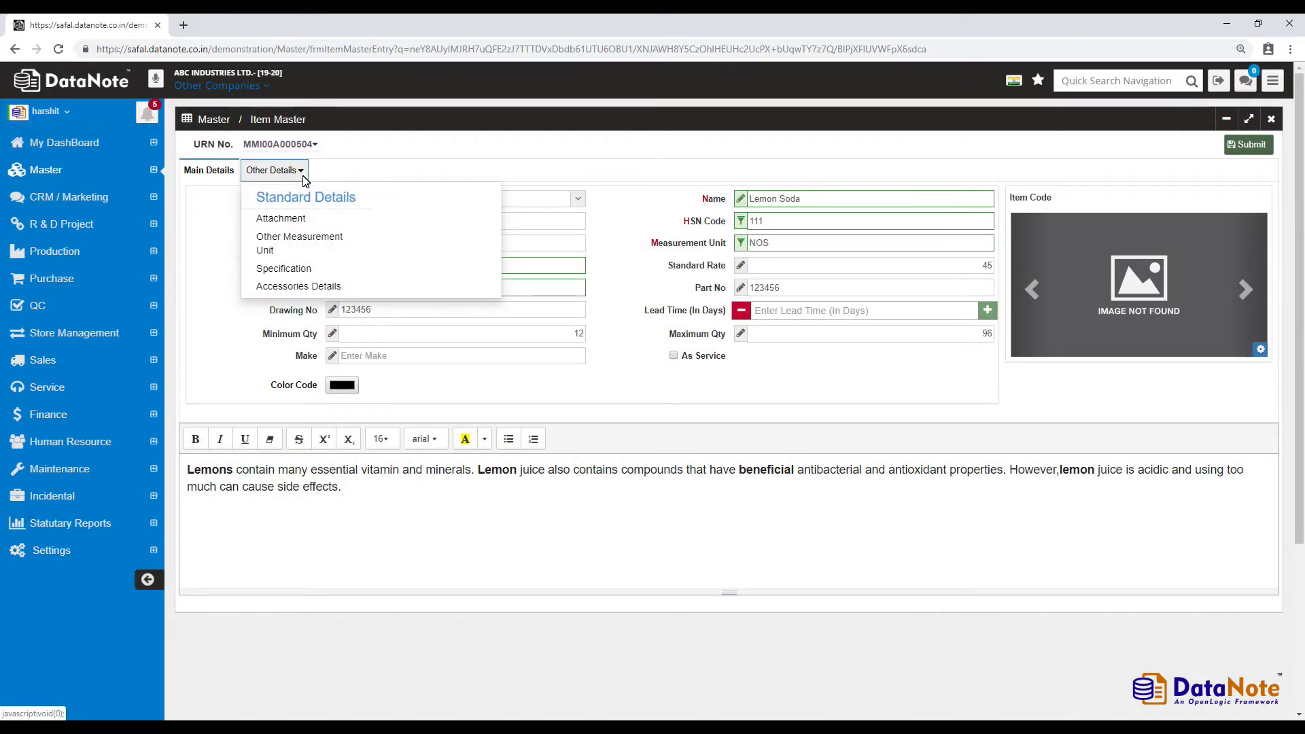
{"action": "left_click", "coordinate": [327, 239]}
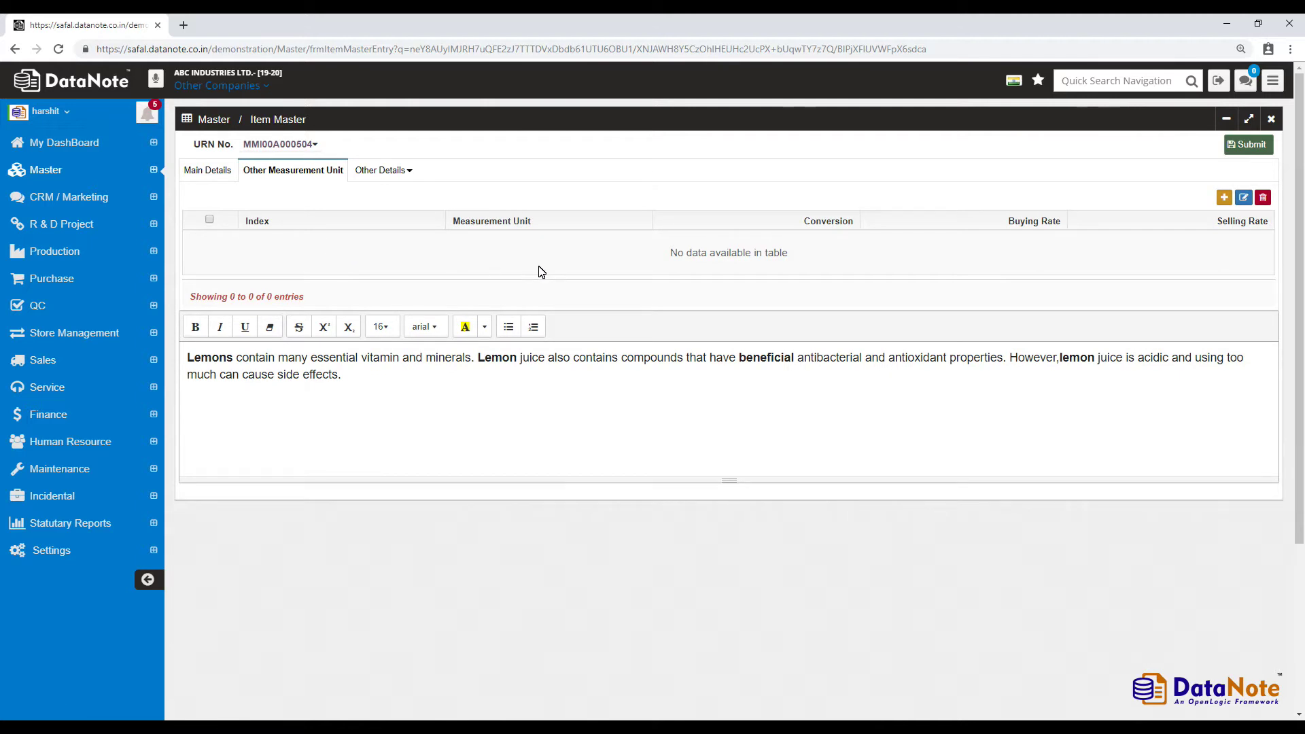
{"action": "left_click", "coordinate": [1223, 198]}
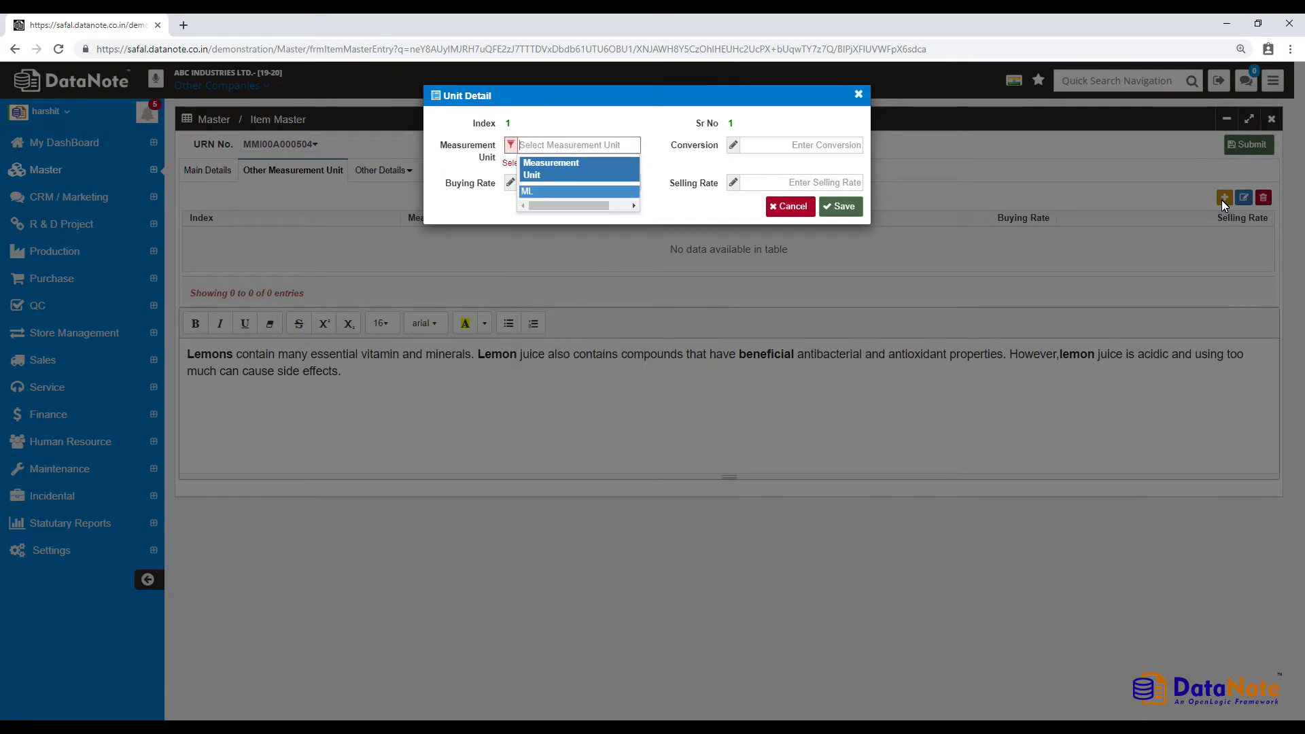
{"action": "key", "text": "Return"}
{"action": "type", "text": "7"}
{"action": "key", "text": "Tab"}
{"action": "type", "text": "4"}
{"action": "type", "text": "45"}
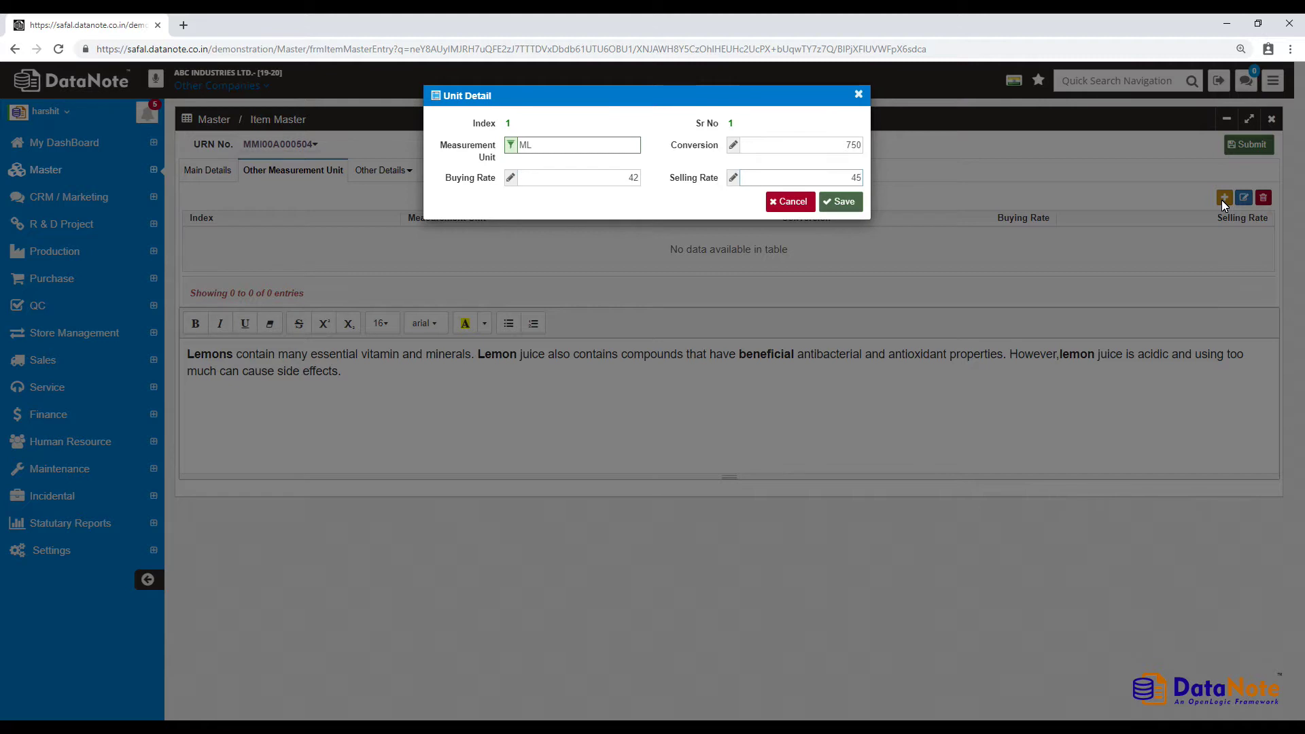
{"action": "left_click", "coordinate": [848, 201]}
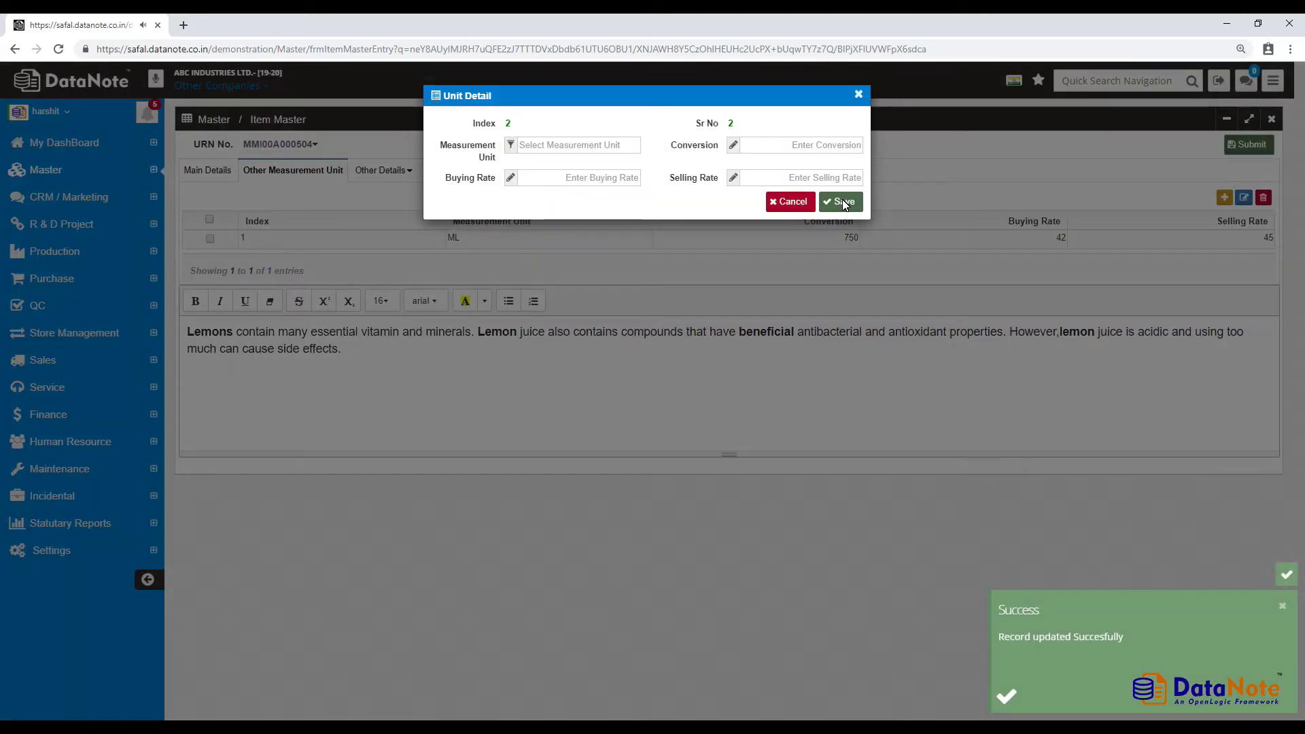
Step: Add a second unit record for LTR with conversion 1, buying rate 75 and selling rate 80
{"action": "left_click", "coordinate": [630, 145]}
{"action": "type", "text": "ltr"}
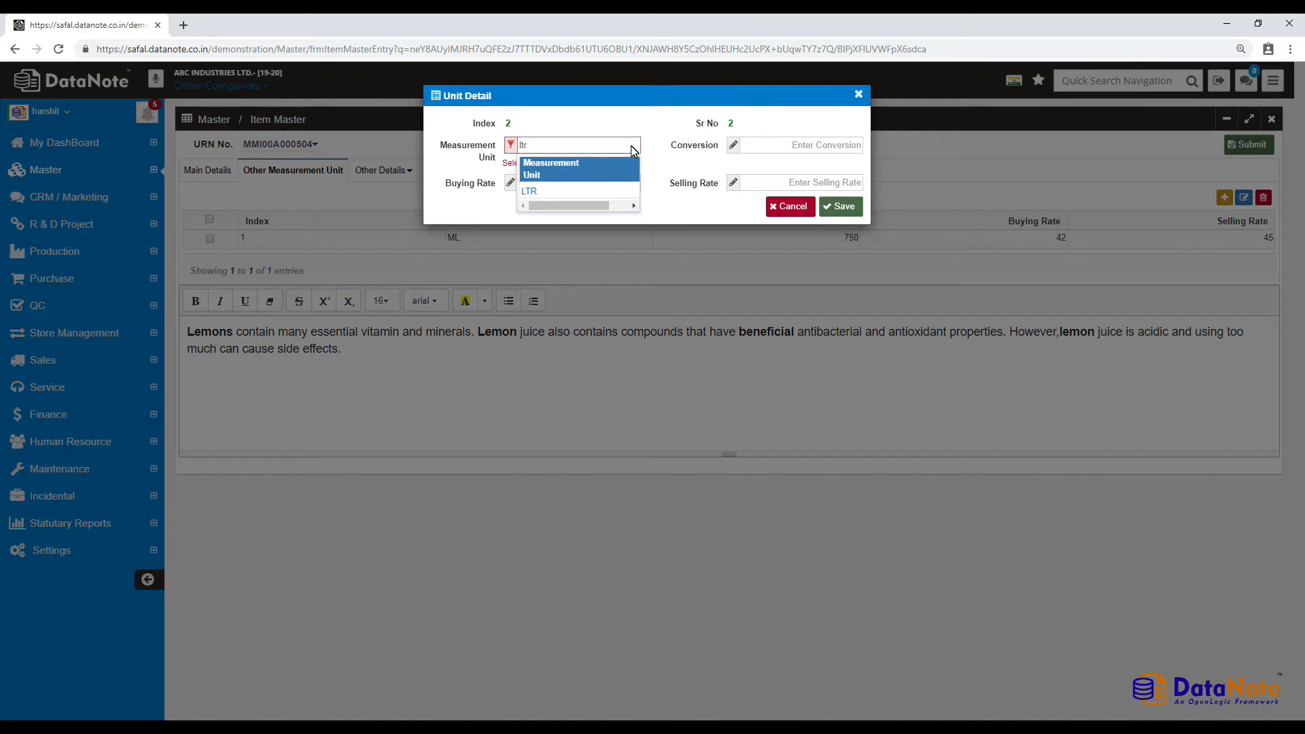
{"action": "key", "text": "Down"}
{"action": "key", "text": "Return"}
{"action": "key", "text": "Tab"}
{"action": "type", "text": "1"}
{"action": "key", "text": "Tab"}
{"action": "type", "text": "75"}
{"action": "key", "text": "Tab"}
{"action": "type", "text": "8"}
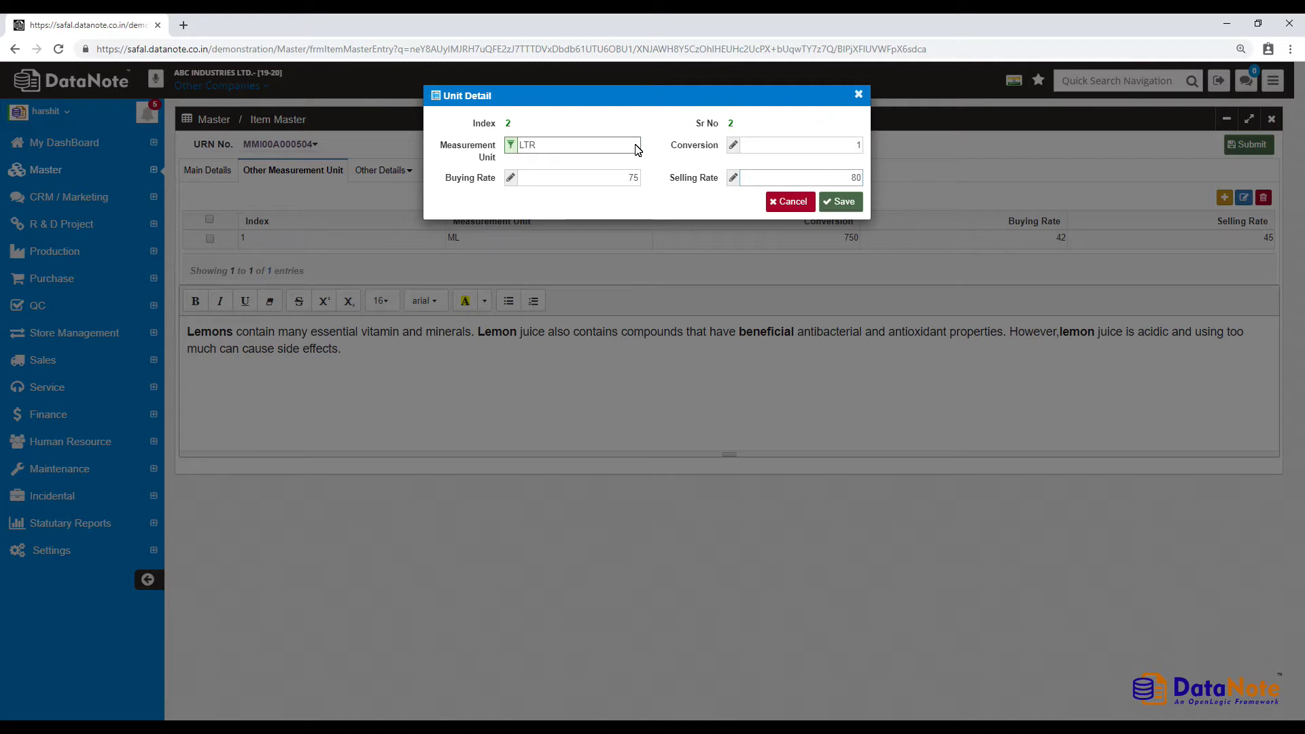
{"action": "key", "text": "Return"}
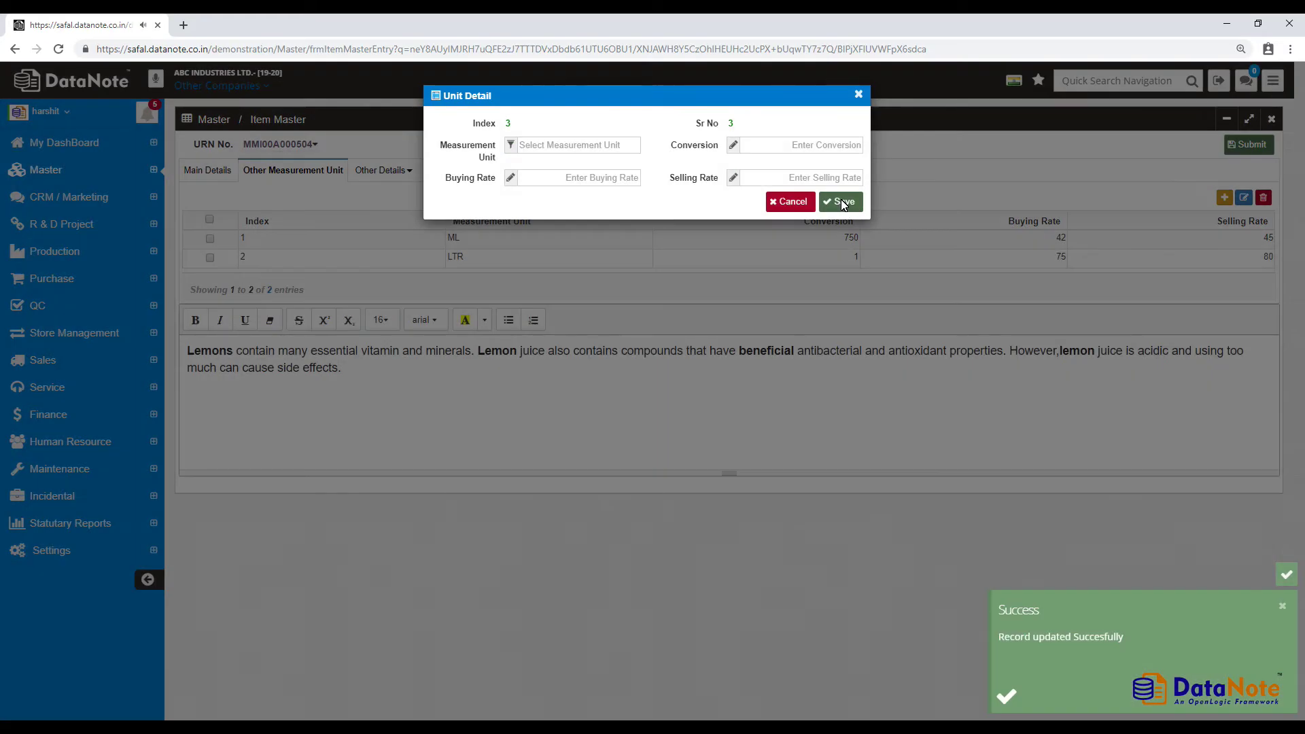
Step: Add a third unit record for LTR with conversion 2, buying rate 115 and selling rate 120, and close the unit form
{"action": "left_click", "coordinate": [618, 149]}
{"action": "key", "text": "Down"}
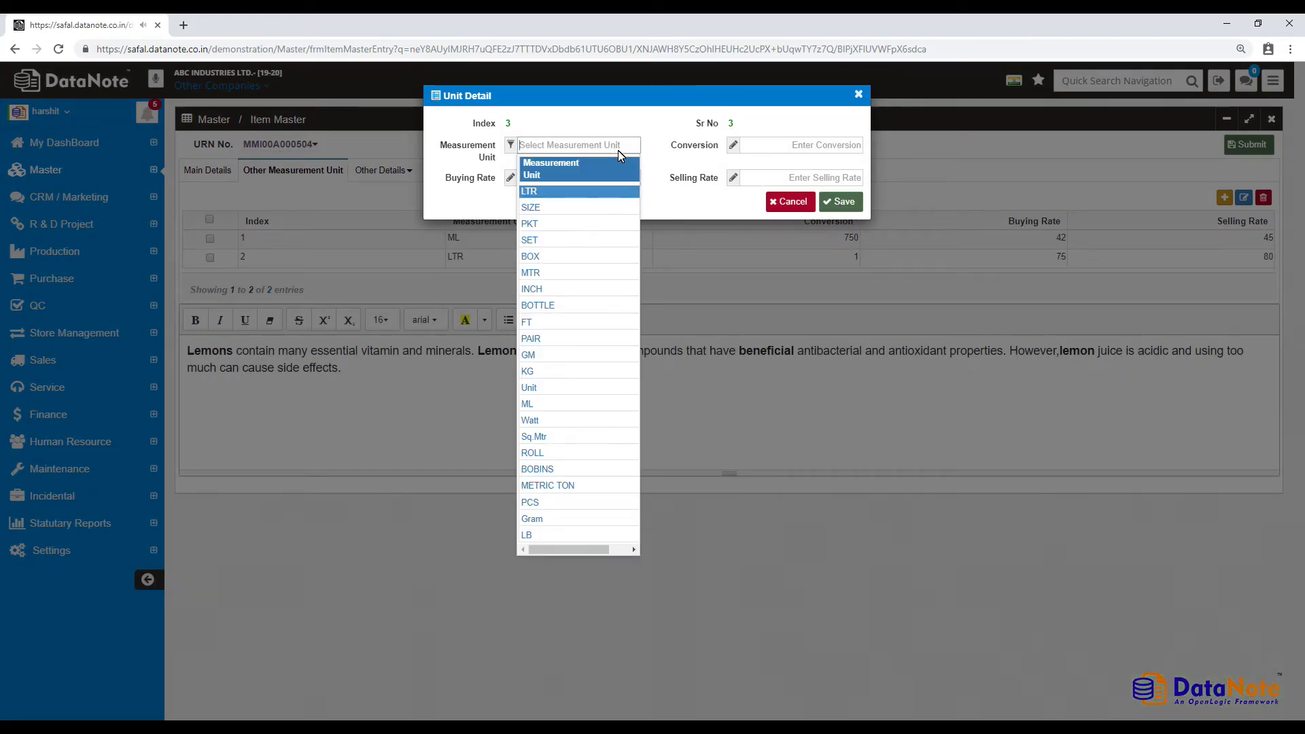
{"action": "key", "text": "Return"}
{"action": "key", "text": "Tab"}
{"action": "type", "text": "2"}
{"action": "key", "text": "Tab"}
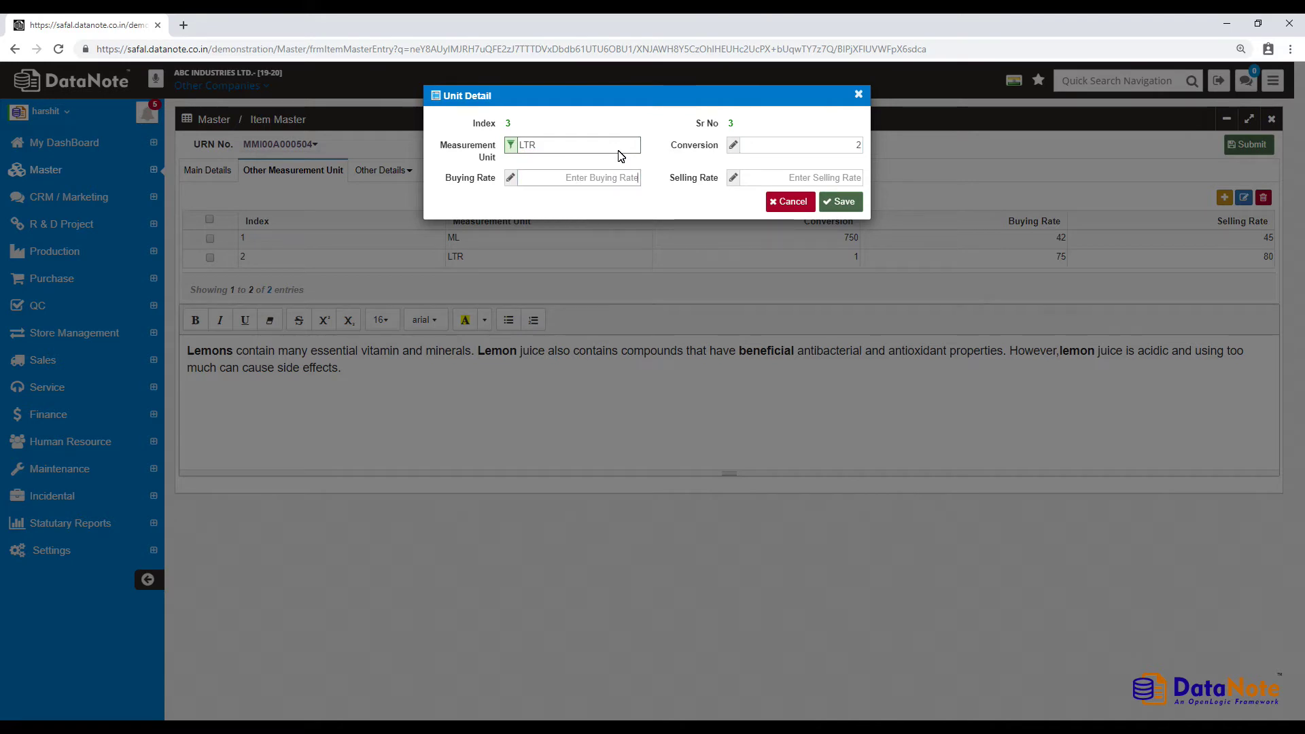
{"action": "type", "text": "115"}
{"action": "key", "text": "Tab"}
{"action": "type", "text": "120"}
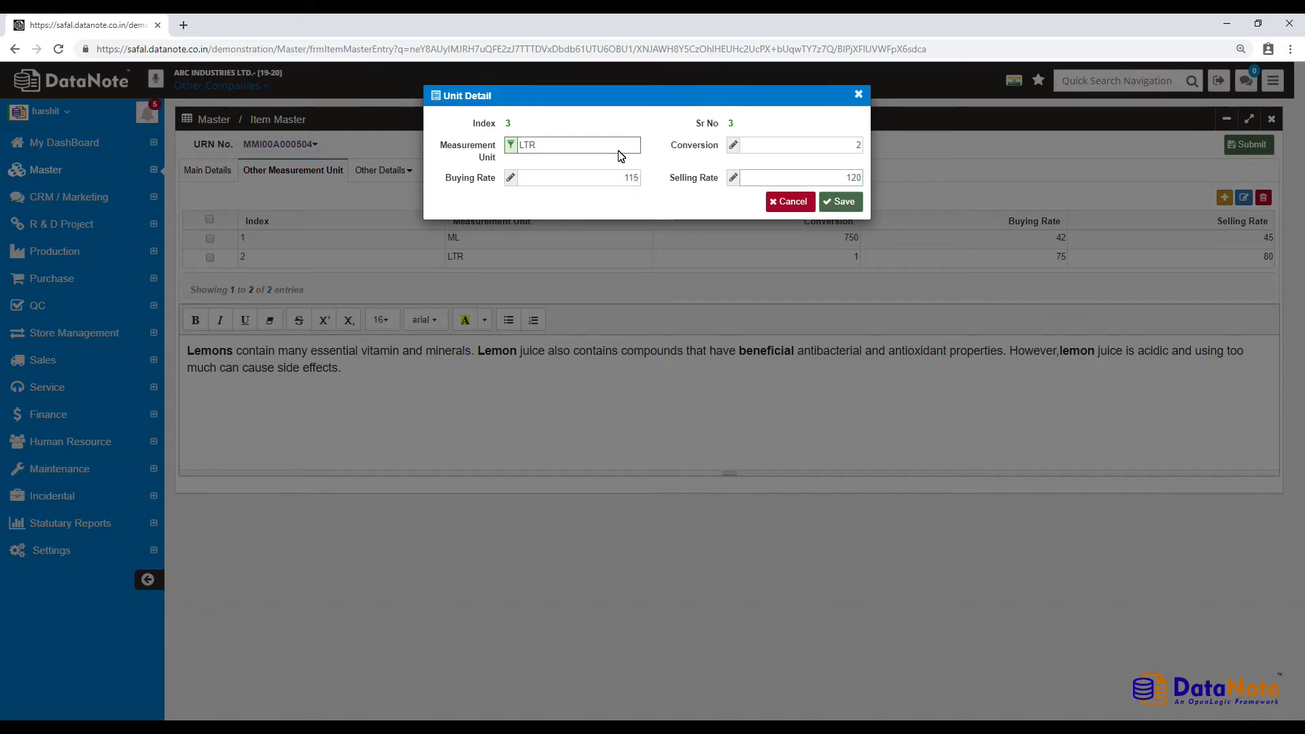
{"action": "left_click", "coordinate": [840, 203]}
{"action": "left_click", "coordinate": [858, 94]}
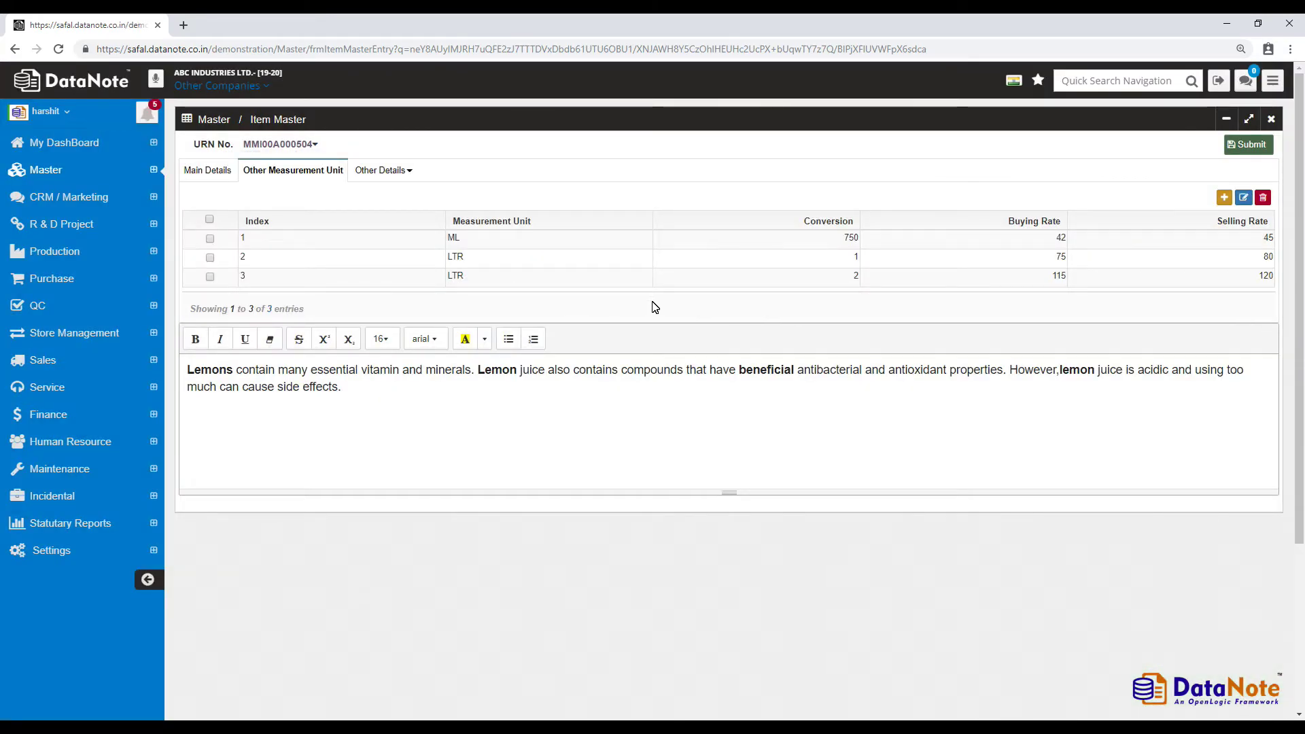
Step: Add a QUALITY CONTROL specification to the item with value YES and the remark QC Passed
{"action": "left_click", "coordinate": [387, 172]}
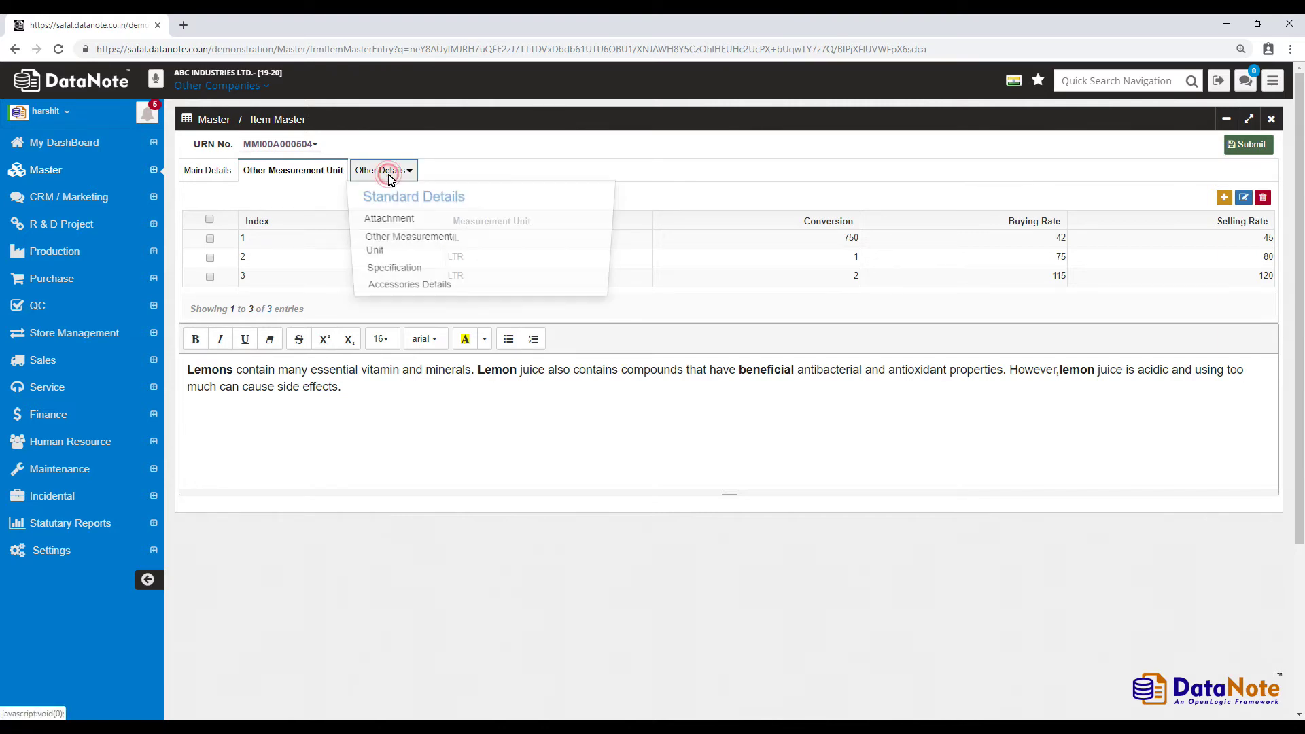
{"action": "left_click", "coordinate": [435, 271]}
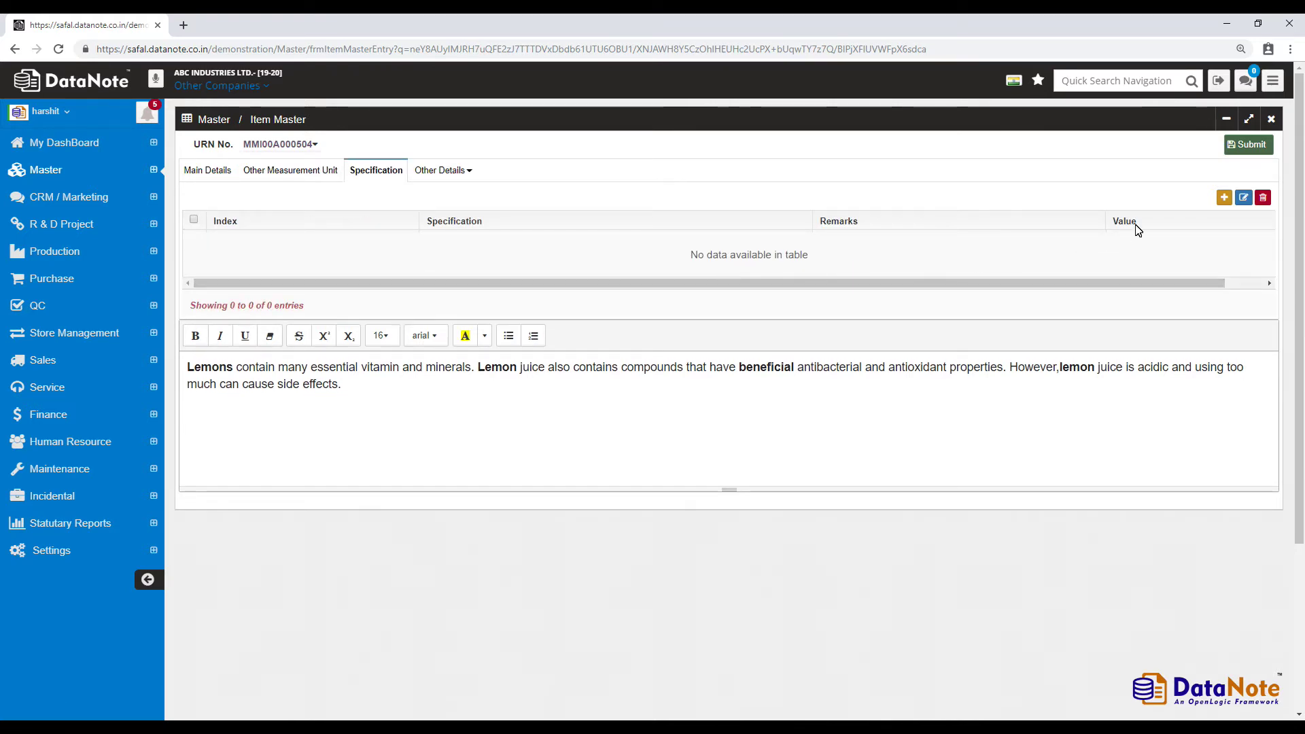
{"action": "left_click", "coordinate": [1223, 199]}
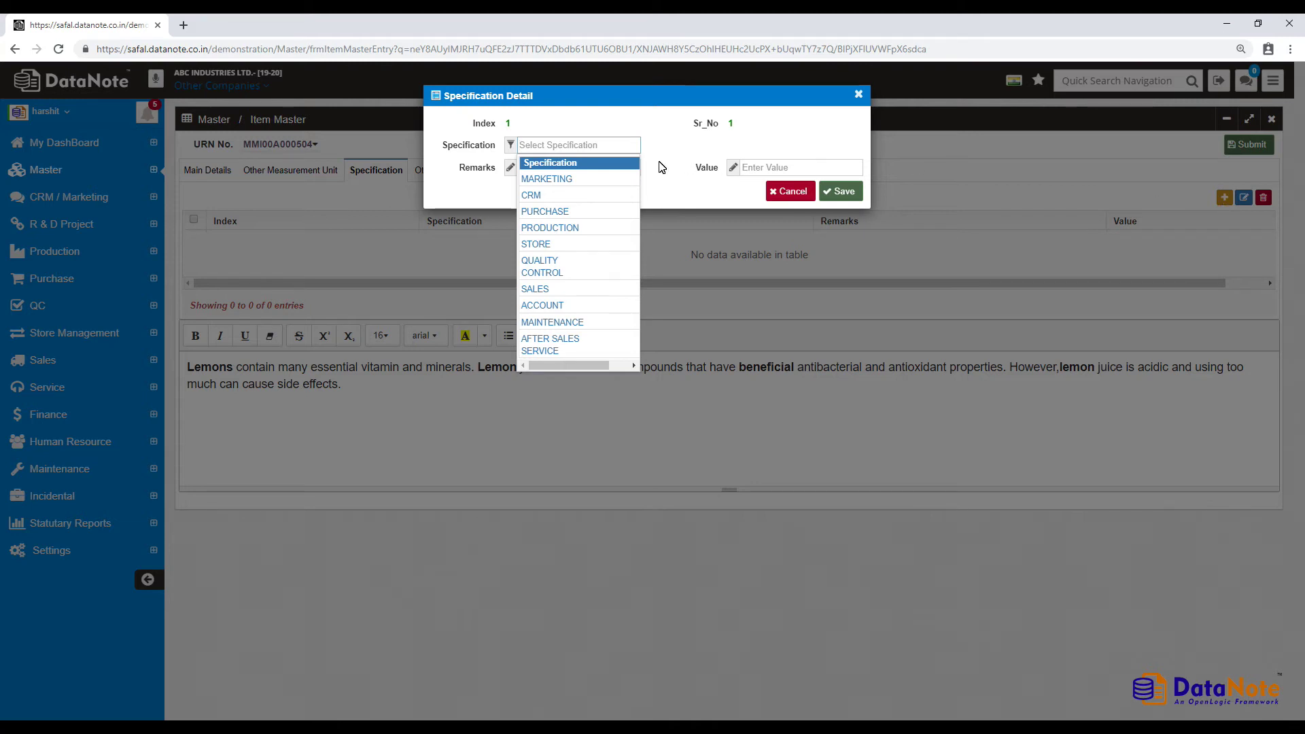
{"action": "left_click", "coordinate": [586, 265]}
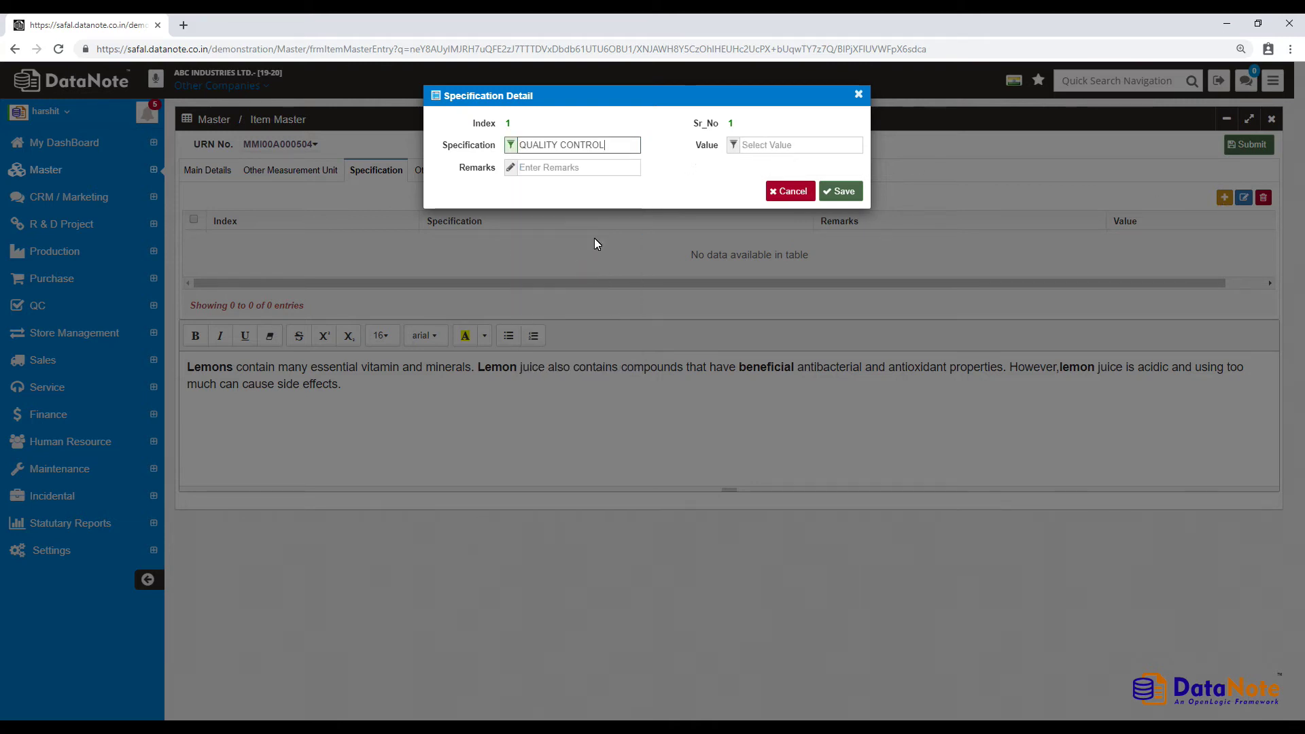
{"action": "left_click", "coordinate": [750, 147]}
{"action": "left_click", "coordinate": [753, 179]}
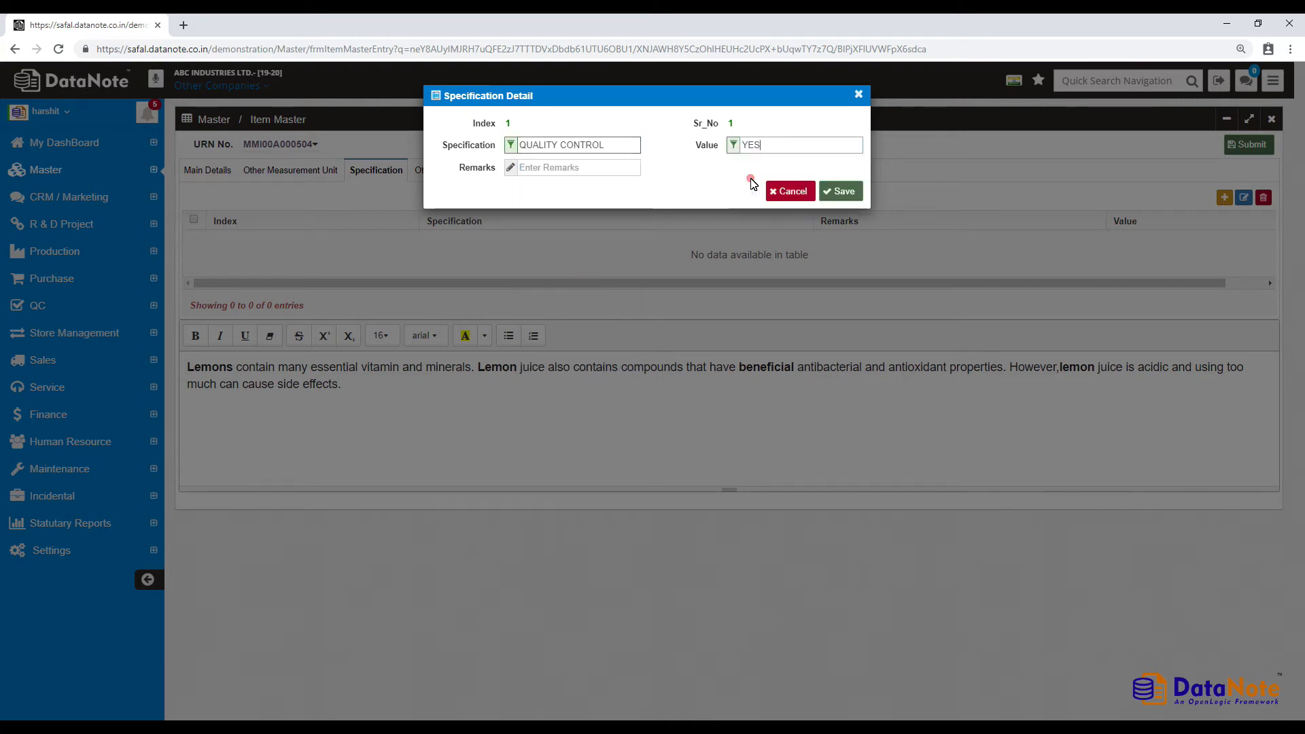
{"action": "left_click", "coordinate": [610, 170]}
{"action": "type", "text": "Q"}
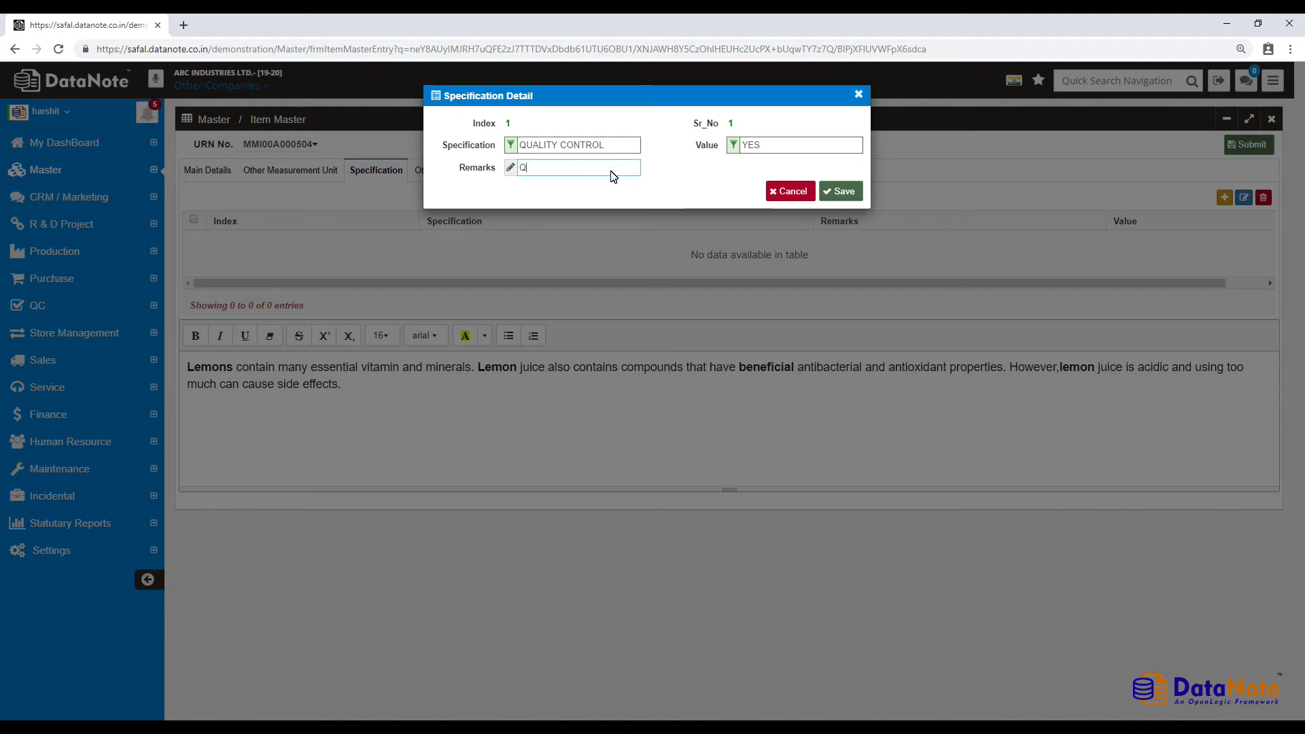
{"action": "type", "text": "C Passed"}
{"action": "left_click", "coordinate": [841, 193]}
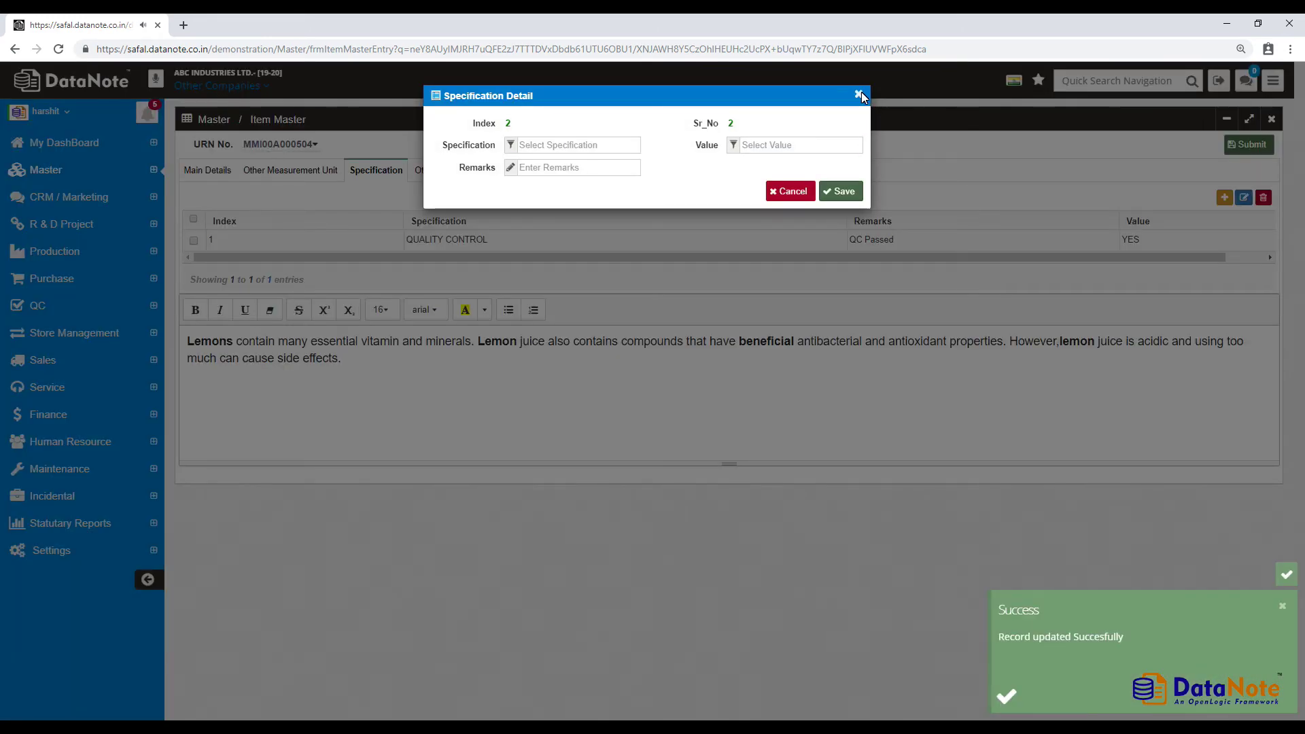
{"action": "left_click", "coordinate": [859, 95]}
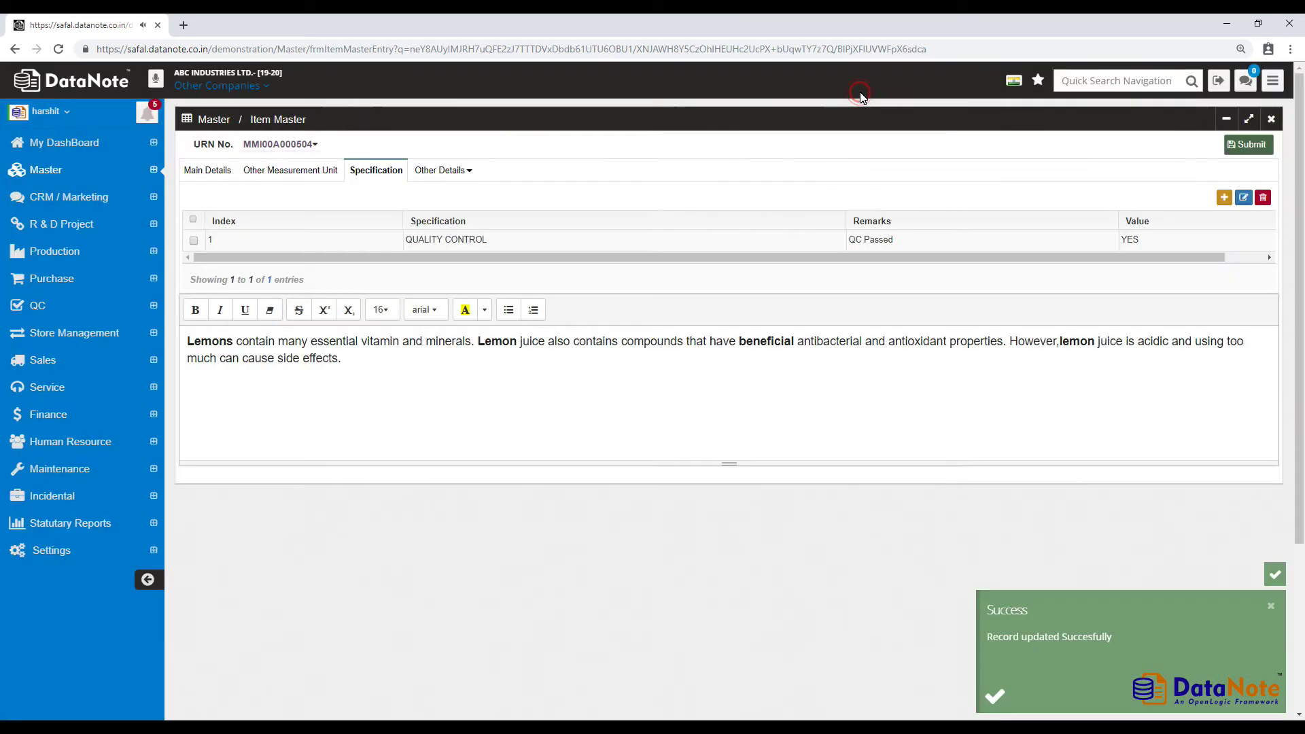
Step: Examine the item's accessories details and return to its main details
{"action": "left_click", "coordinate": [459, 170]}
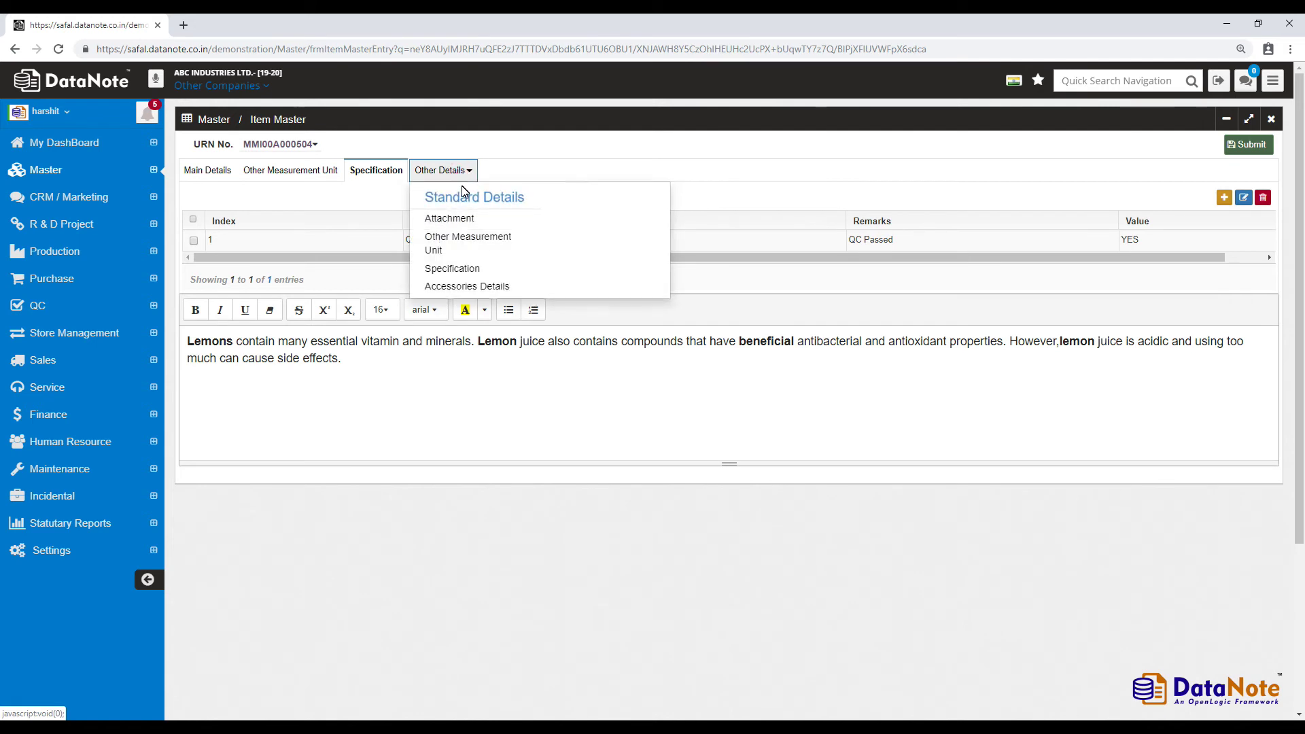
{"action": "left_click", "coordinate": [515, 285]}
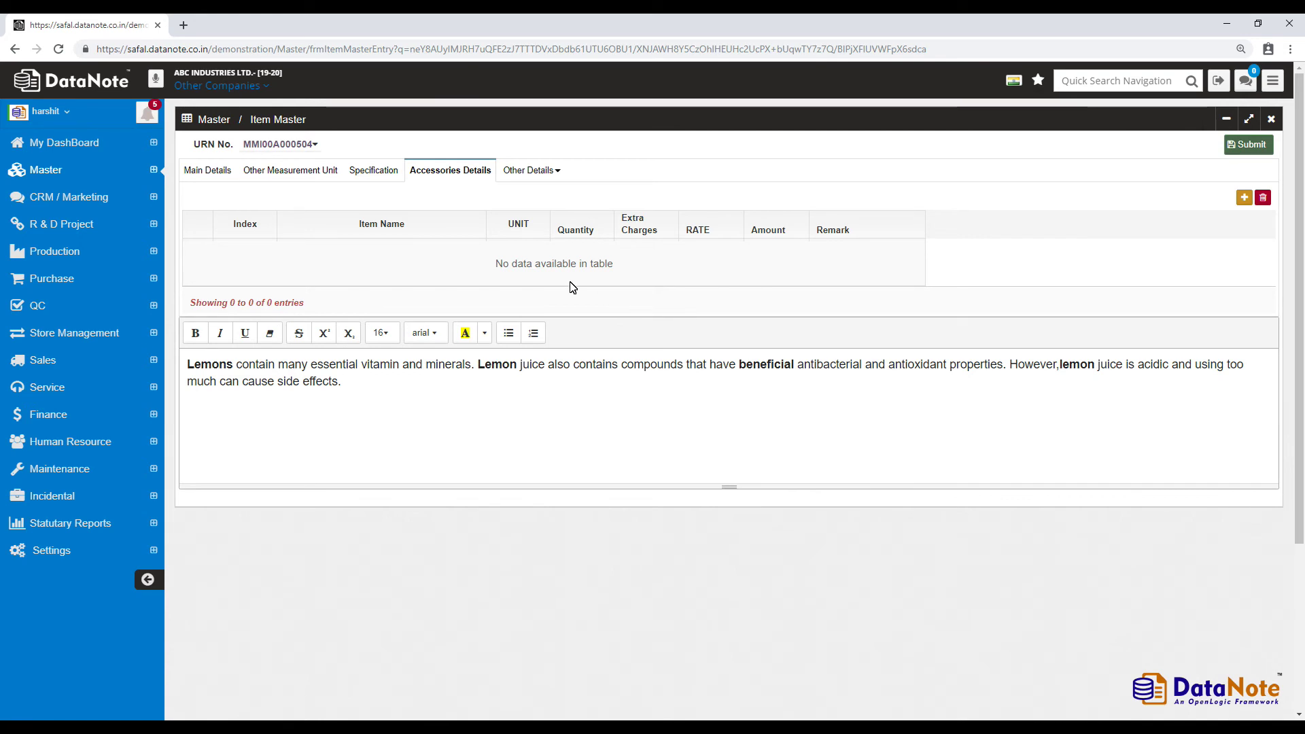
{"action": "left_click", "coordinate": [220, 179]}
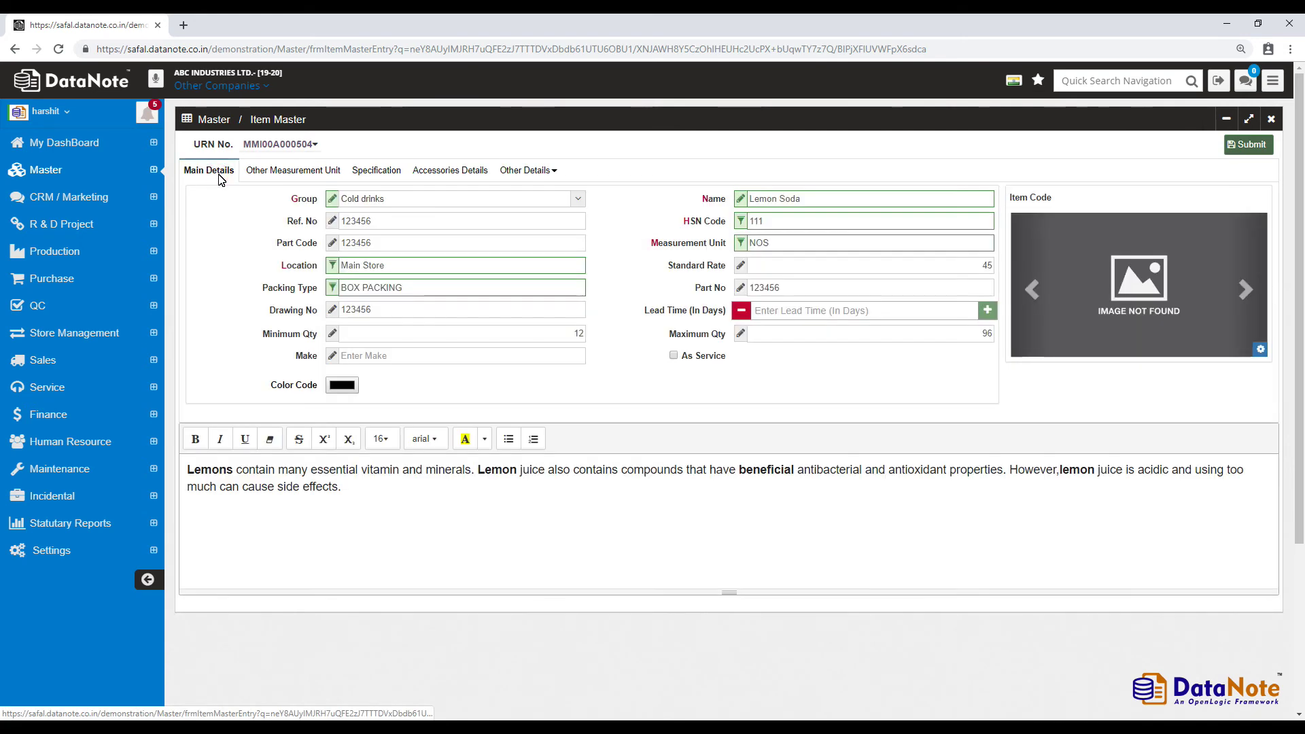
Step: Submit the Lemon Soda item and change its status in the entry list to A
{"action": "left_click", "coordinate": [1249, 152]}
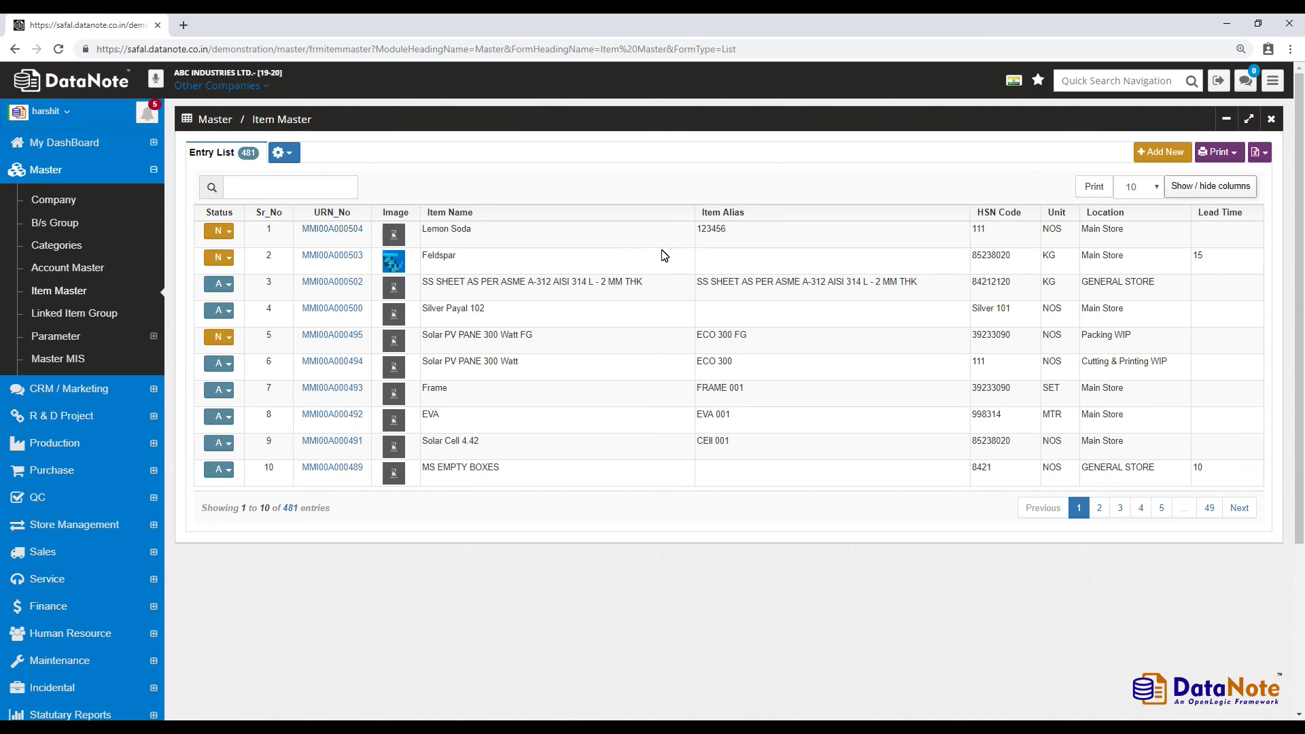
{"action": "left_click", "coordinate": [221, 231]}
{"action": "left_click", "coordinate": [269, 254]}
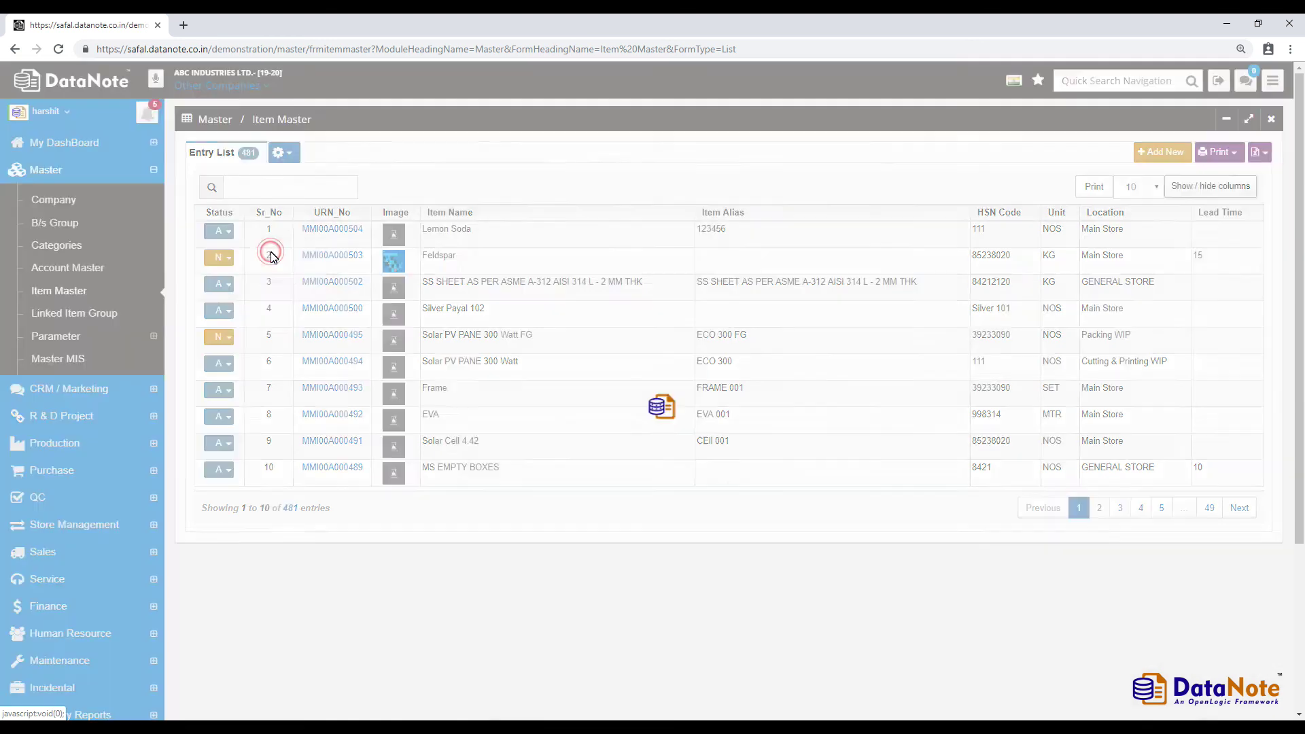